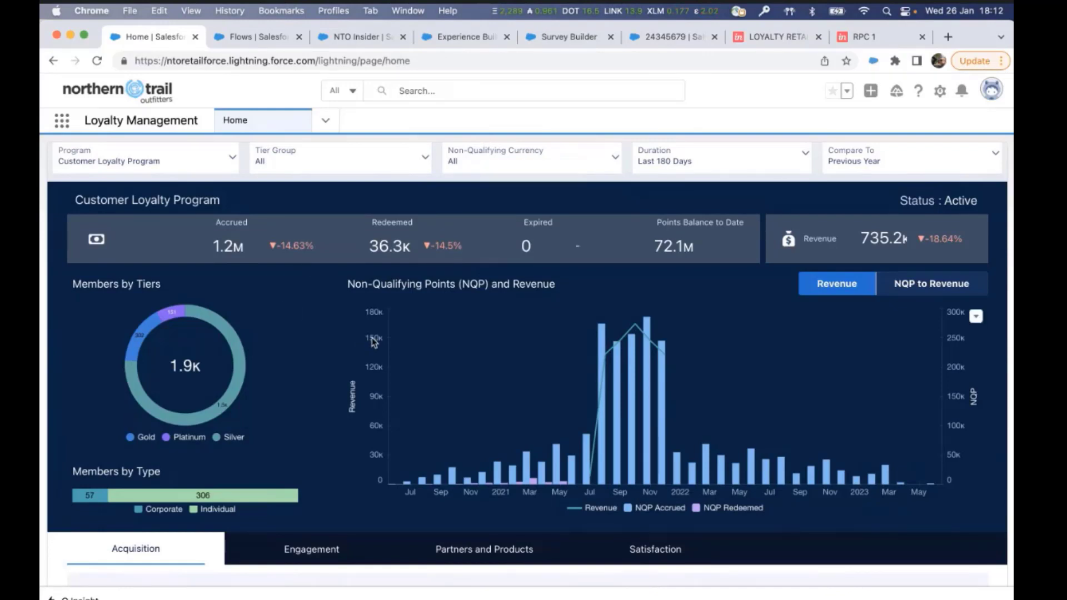
Step: Review the Customer Loyalty Program overview and its Acquisition analytics, including acquisition by channel, referrals, new members and the member details table
{"action": "scroll", "coordinate": [376, 342], "scroll_direction": "down", "scroll_amount": 1}
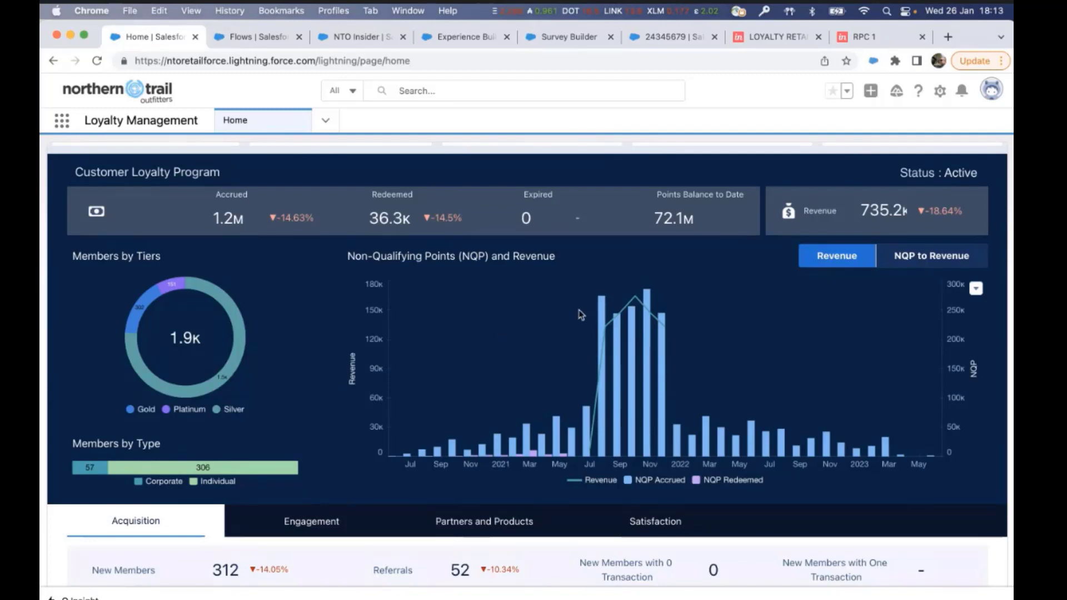
{"action": "scroll", "coordinate": [580, 315], "scroll_direction": "down", "scroll_amount": 5}
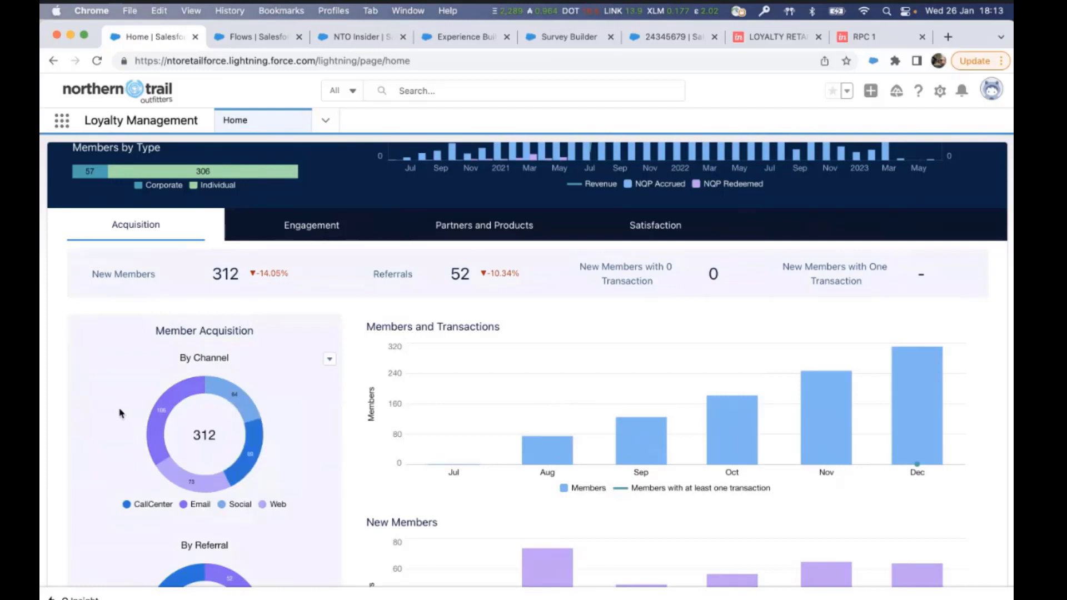
{"action": "mouse_move", "coordinate": [157, 434]}
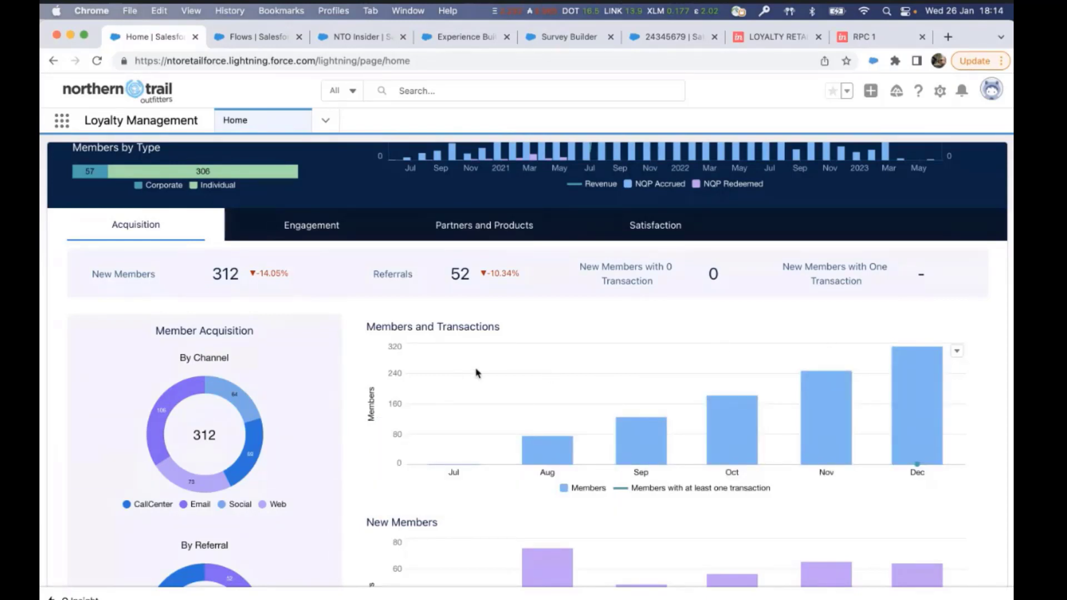
{"action": "scroll", "coordinate": [477, 373], "scroll_direction": "down", "scroll_amount": 5}
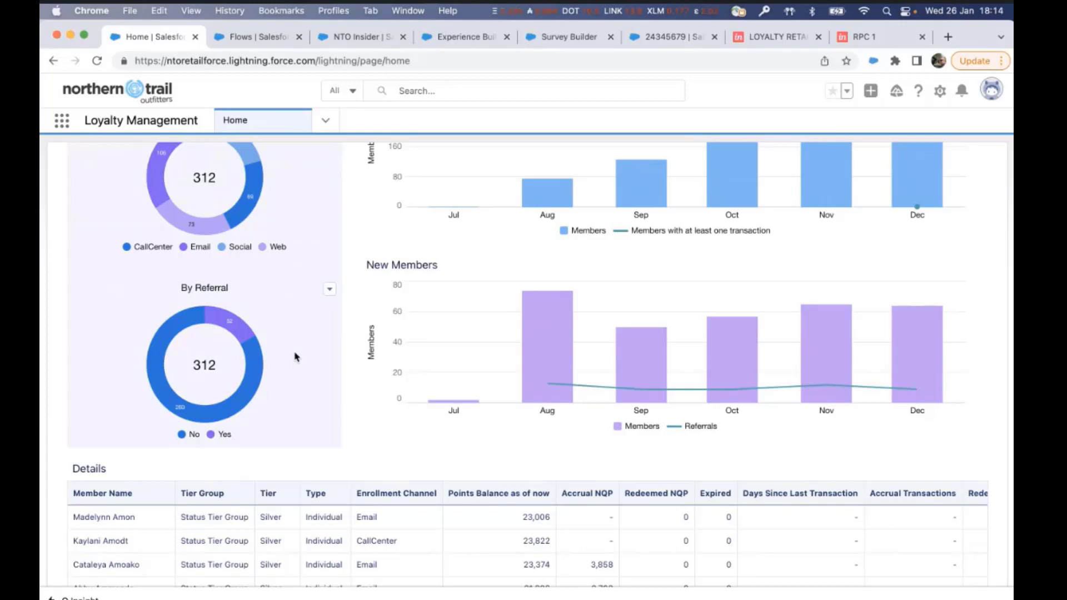
{"action": "scroll", "coordinate": [391, 427], "scroll_direction": "down", "scroll_amount": 2}
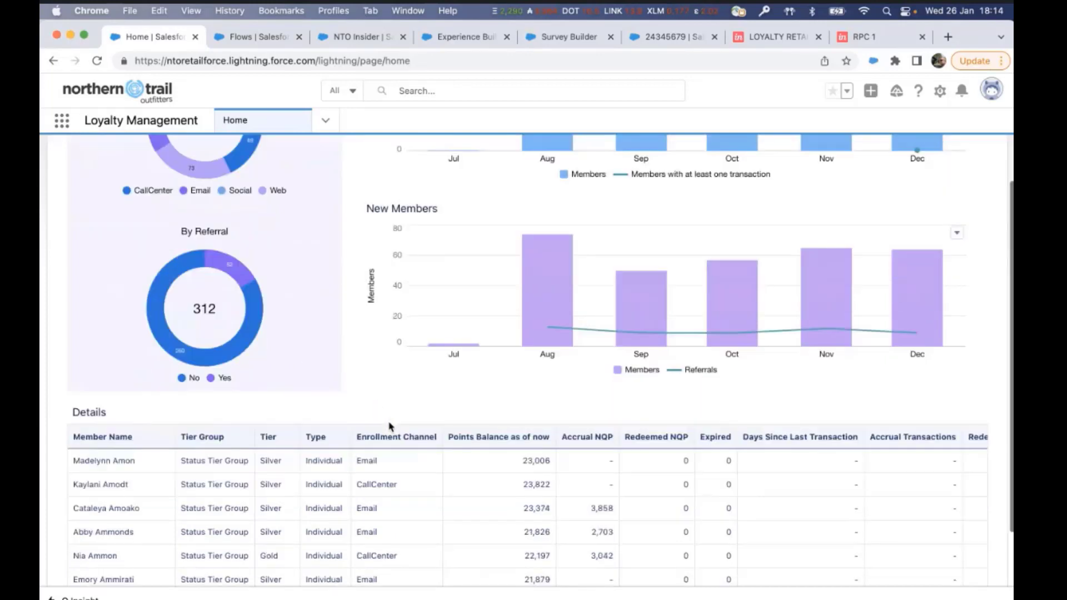
{"action": "scroll", "coordinate": [391, 427], "scroll_direction": "down", "scroll_amount": 1}
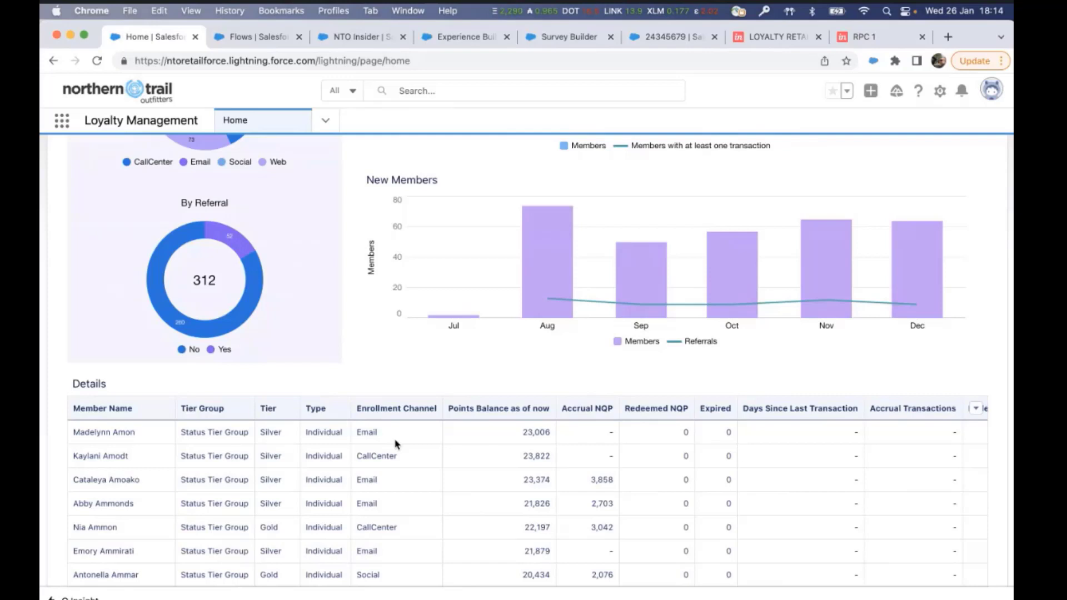
{"action": "scroll", "coordinate": [411, 493], "scroll_direction": "down", "scroll_amount": 10}
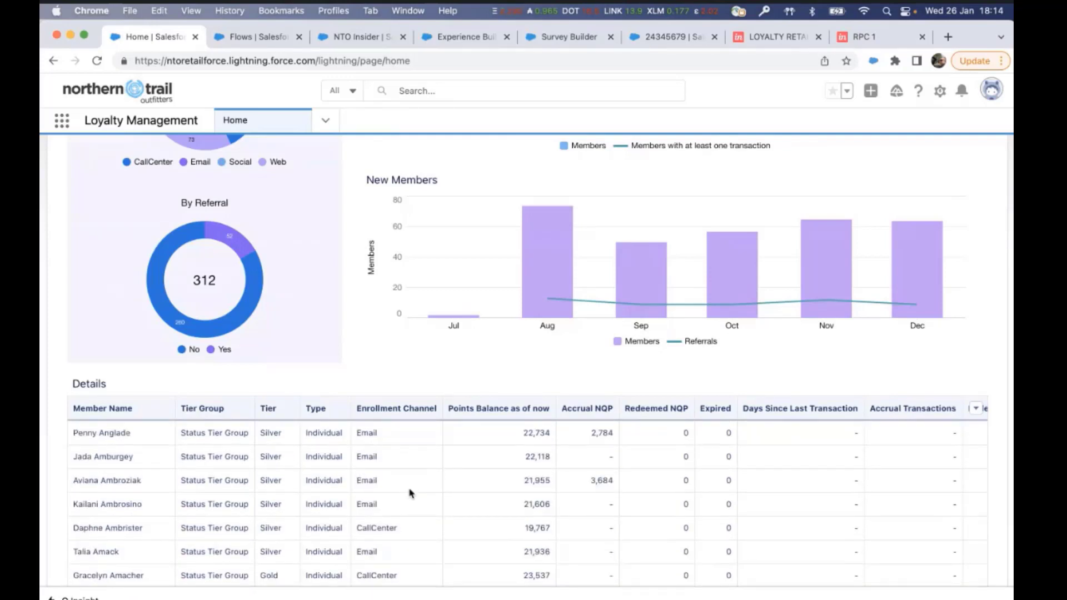
{"action": "scroll", "coordinate": [503, 216], "scroll_direction": "up", "scroll_amount": 15}
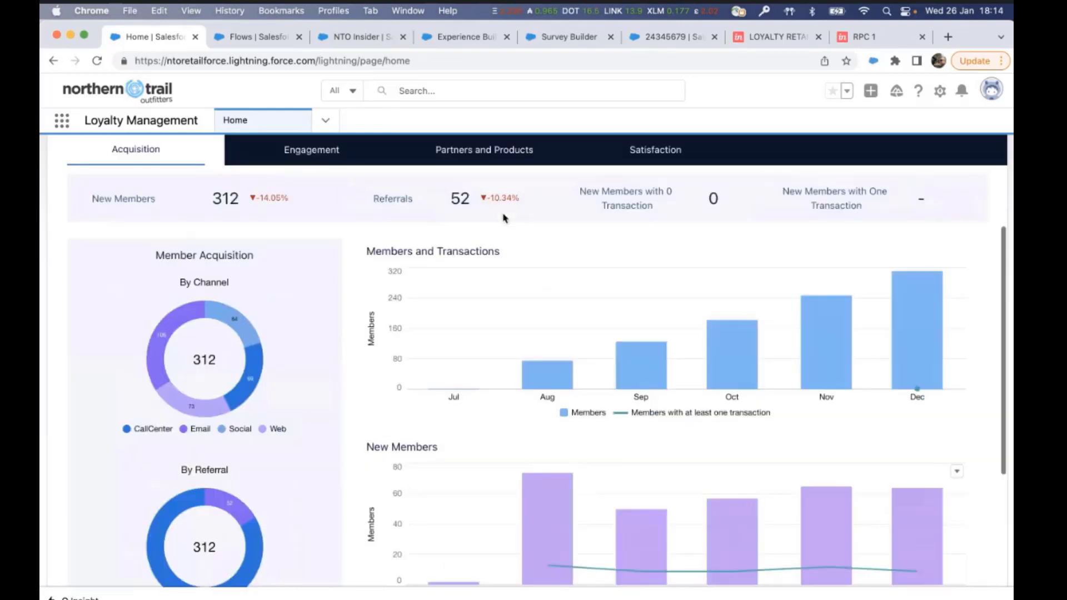
{"action": "scroll", "coordinate": [503, 217], "scroll_direction": "down", "scroll_amount": 3}
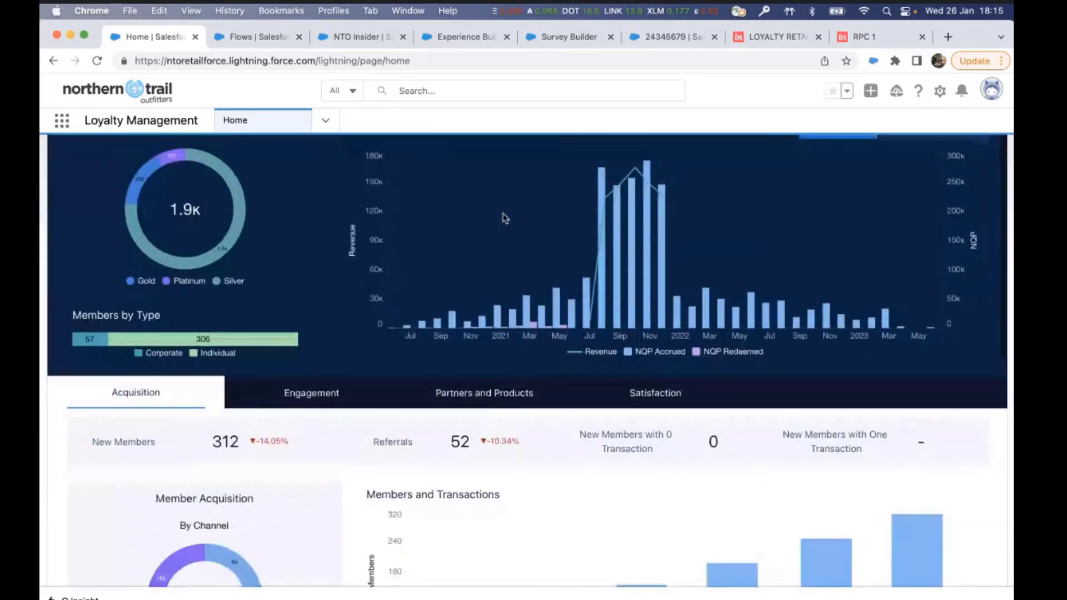
Step: Show the Engagement analytics for Member Activity and review the Last Transactions chart with its member details
{"action": "left_click", "coordinate": [310, 395]}
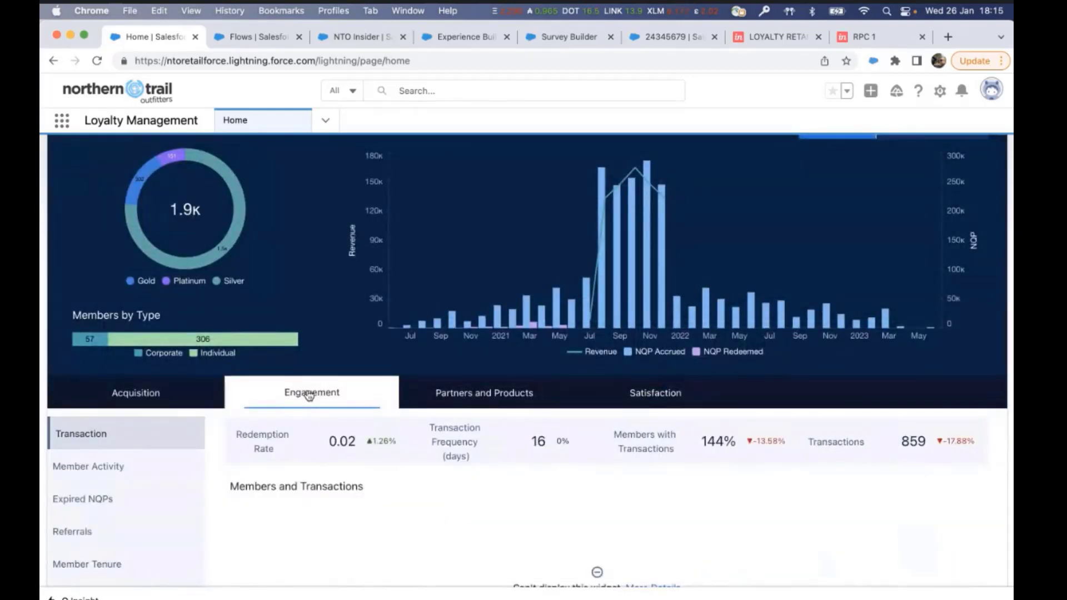
{"action": "left_click", "coordinate": [84, 470]}
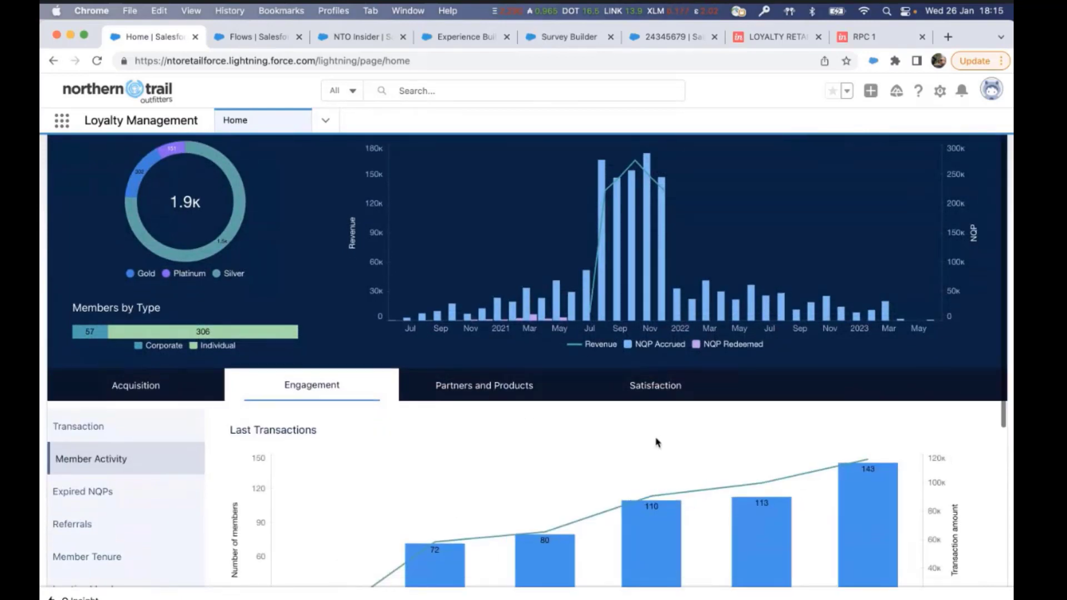
{"action": "scroll", "coordinate": [658, 443], "scroll_direction": "down", "scroll_amount": 3}
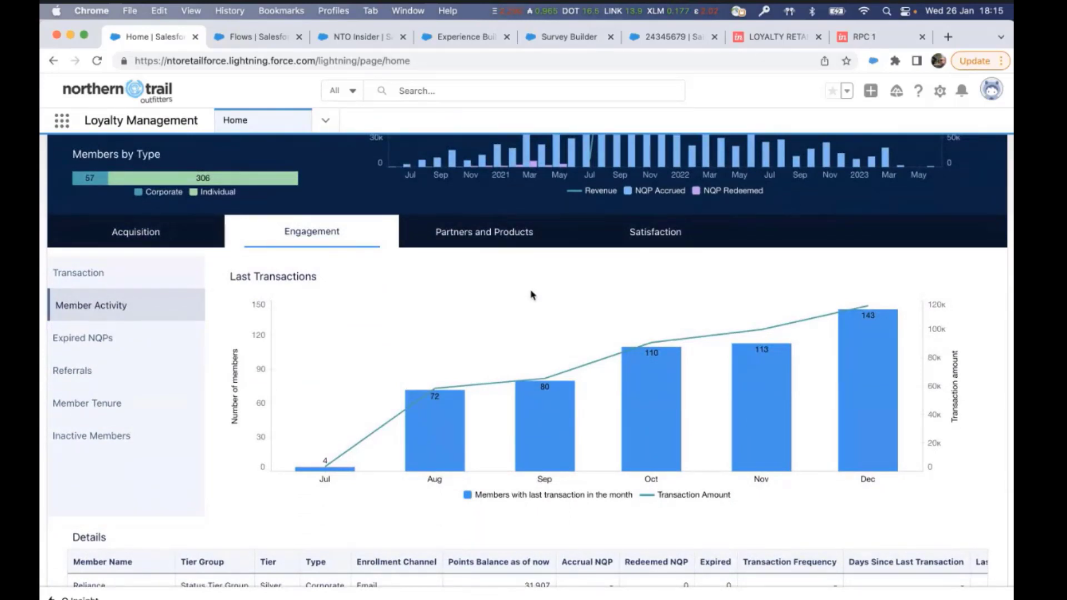
{"action": "scroll", "coordinate": [531, 294], "scroll_direction": "down", "scroll_amount": 3}
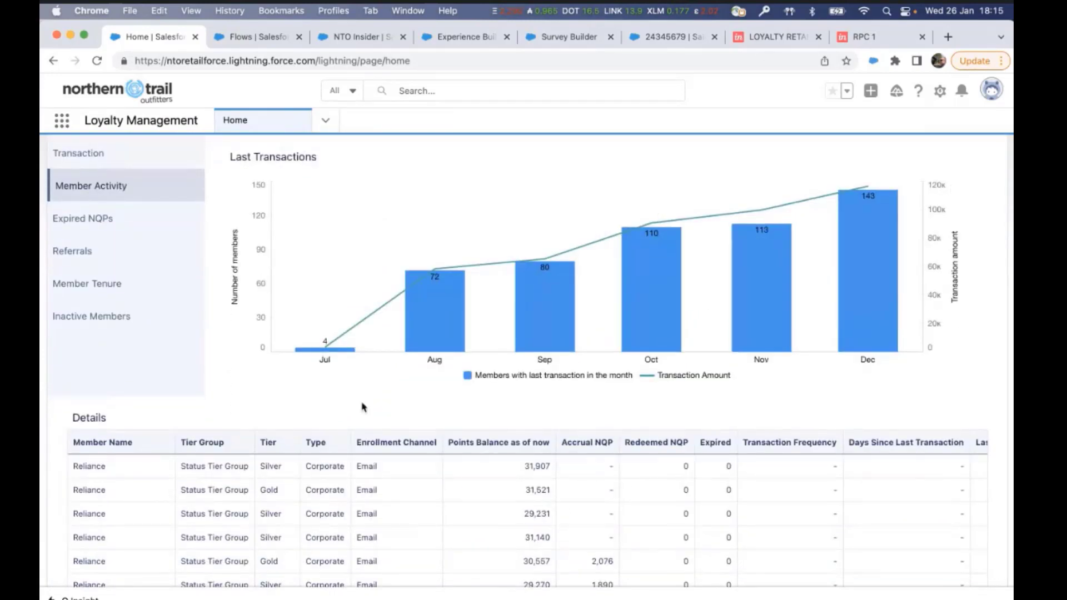
{"action": "scroll", "coordinate": [467, 386], "scroll_direction": "down", "scroll_amount": 1}
Step: Check the Expired NQPs analytics and the Referrals chart within the Engagement section
{"action": "left_click", "coordinate": [134, 185]}
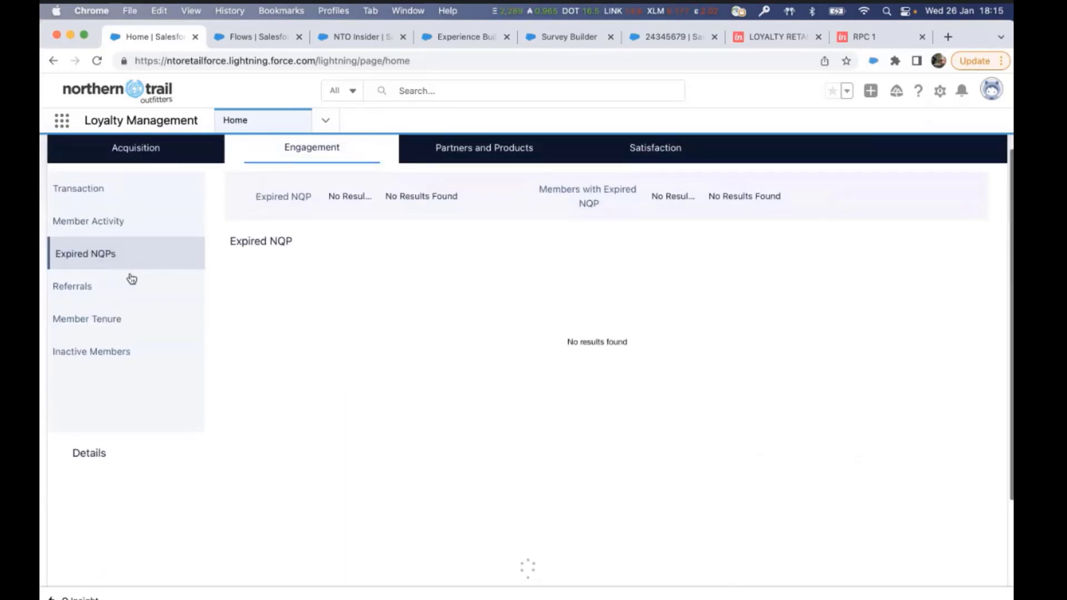
{"action": "left_click", "coordinate": [98, 291]}
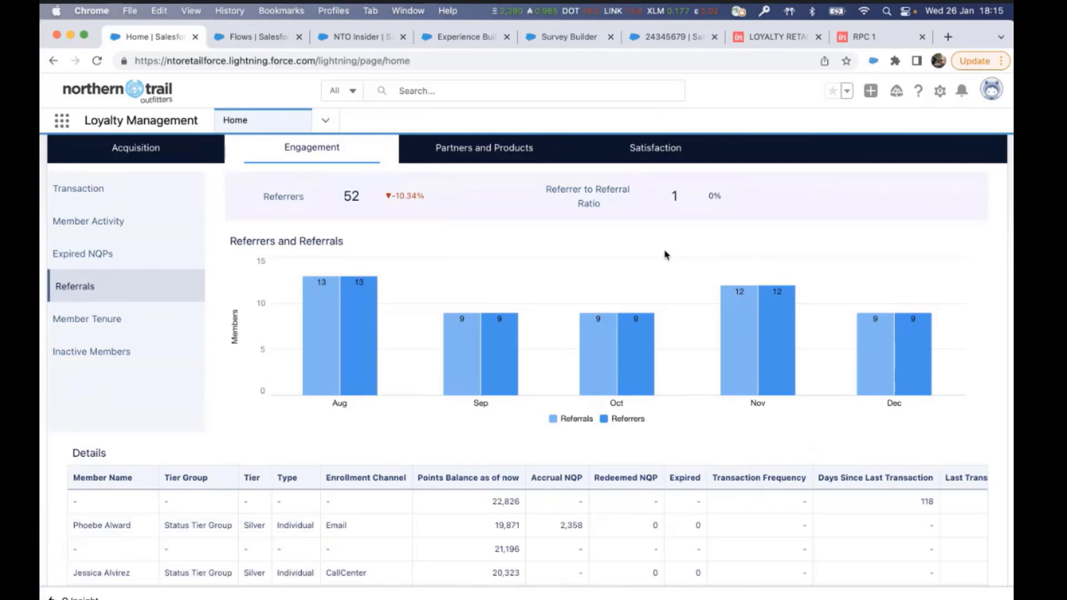
{"action": "scroll", "coordinate": [453, 257], "scroll_direction": "up", "scroll_amount": 2}
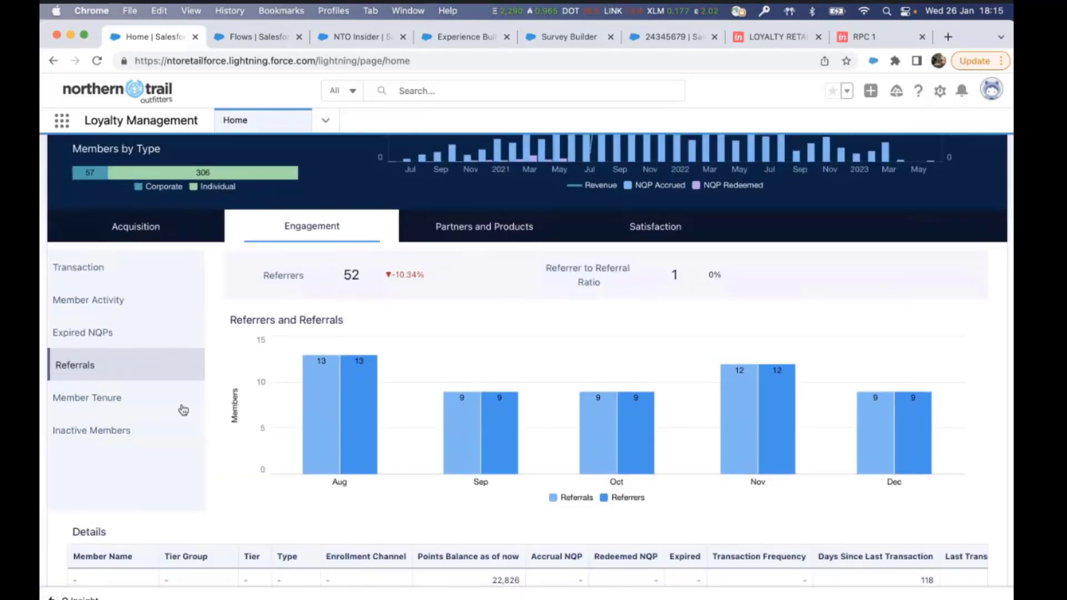
Step: Review the Member Tenure and Inactive Members analytics in the Engagement section, returning to Referrals at the end
{"action": "left_click", "coordinate": [117, 409]}
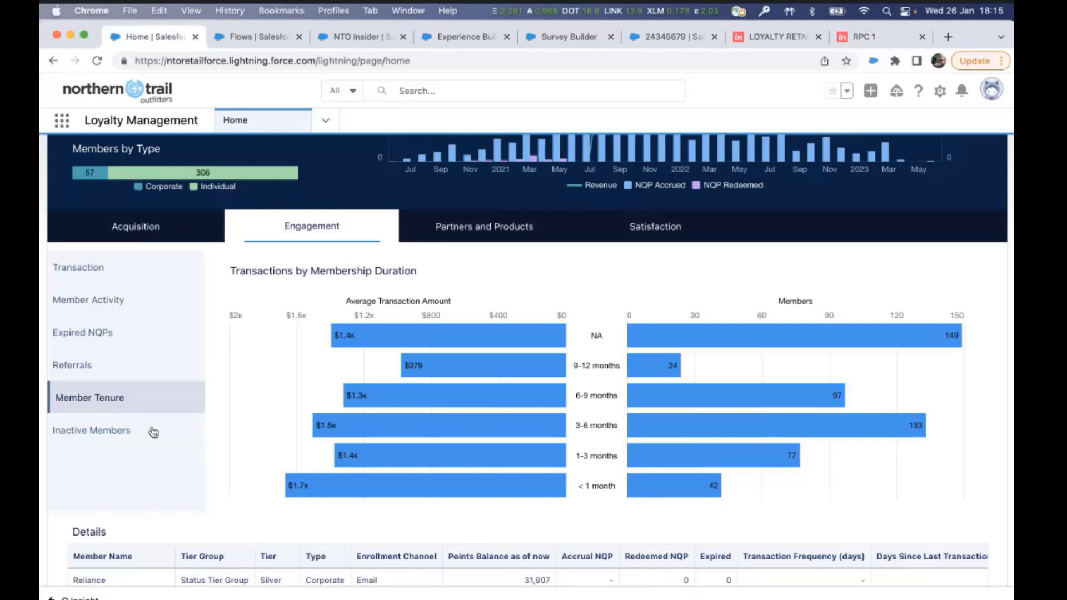
{"action": "left_click", "coordinate": [100, 431]}
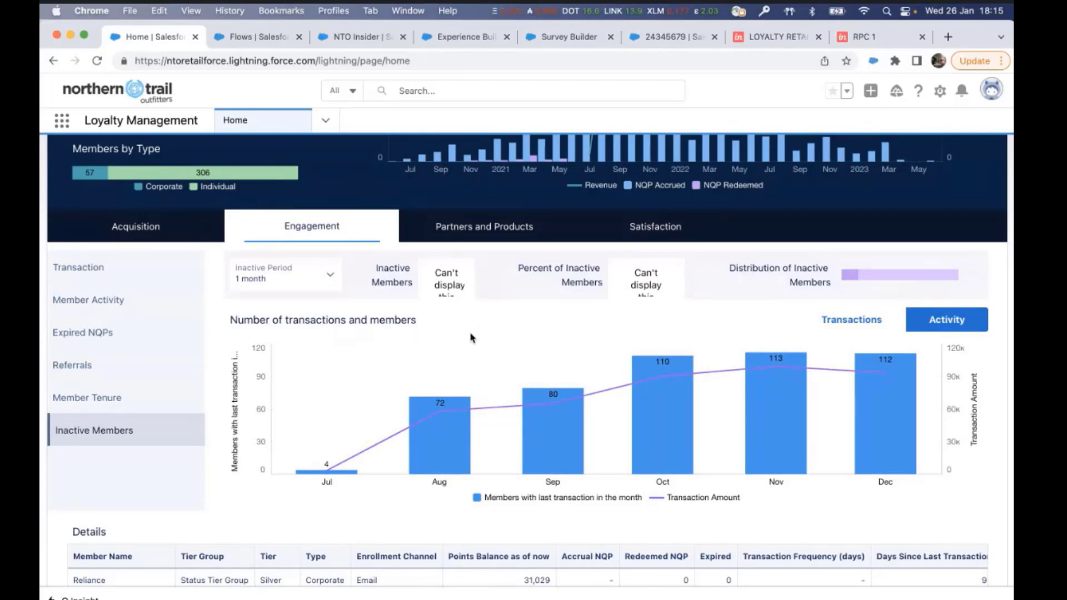
{"action": "scroll", "coordinate": [468, 339], "scroll_direction": "down", "scroll_amount": 2}
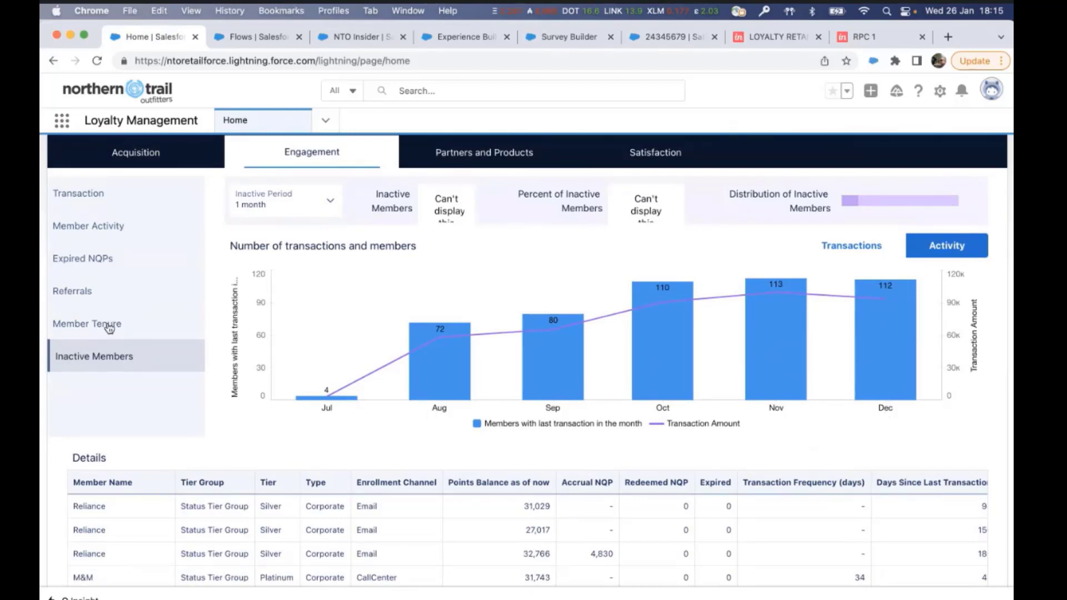
{"action": "left_click", "coordinate": [84, 293]}
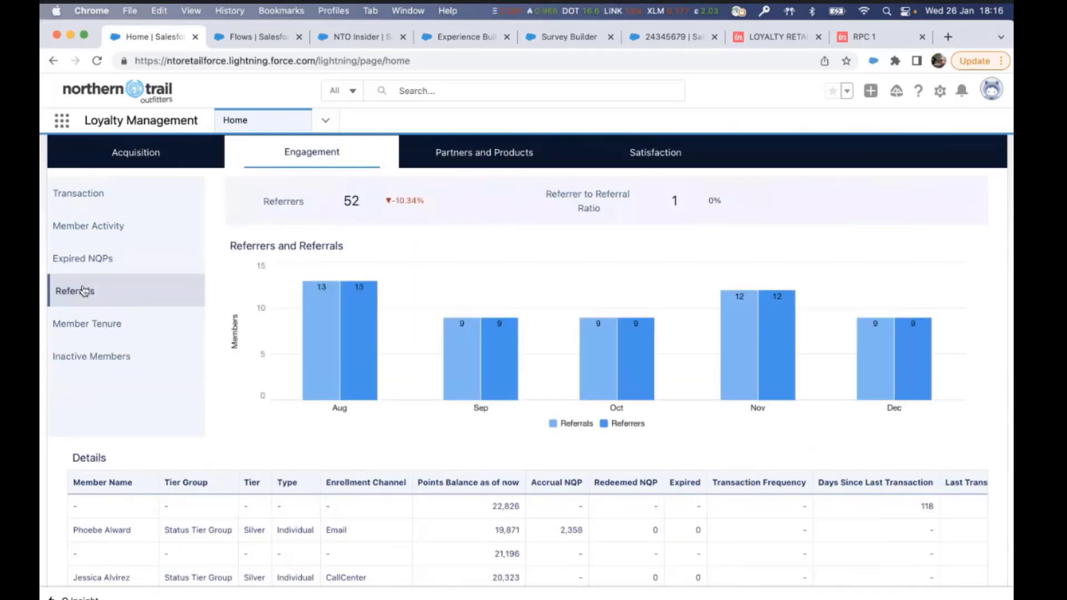
Step: Show the Partners and Products analytics and examine the full partner and product category charts and the details table
{"action": "scroll", "coordinate": [84, 293], "scroll_direction": "up", "scroll_amount": 3}
{"action": "left_click", "coordinate": [519, 278]}
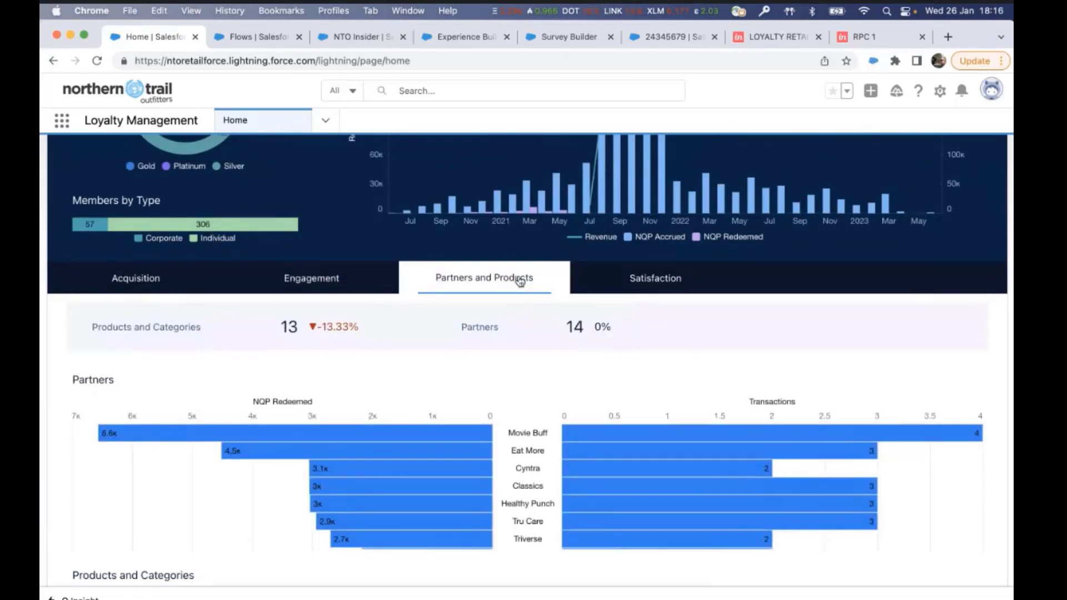
{"action": "scroll", "coordinate": [515, 377], "scroll_direction": "down", "scroll_amount": 2}
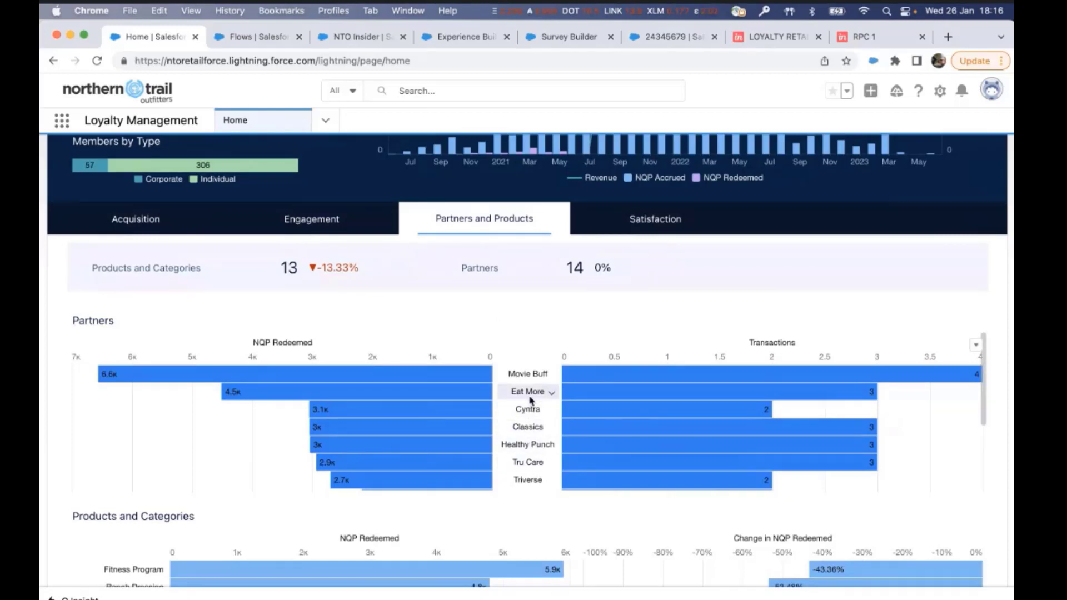
{"action": "scroll", "coordinate": [530, 399], "scroll_direction": "down", "scroll_amount": 5}
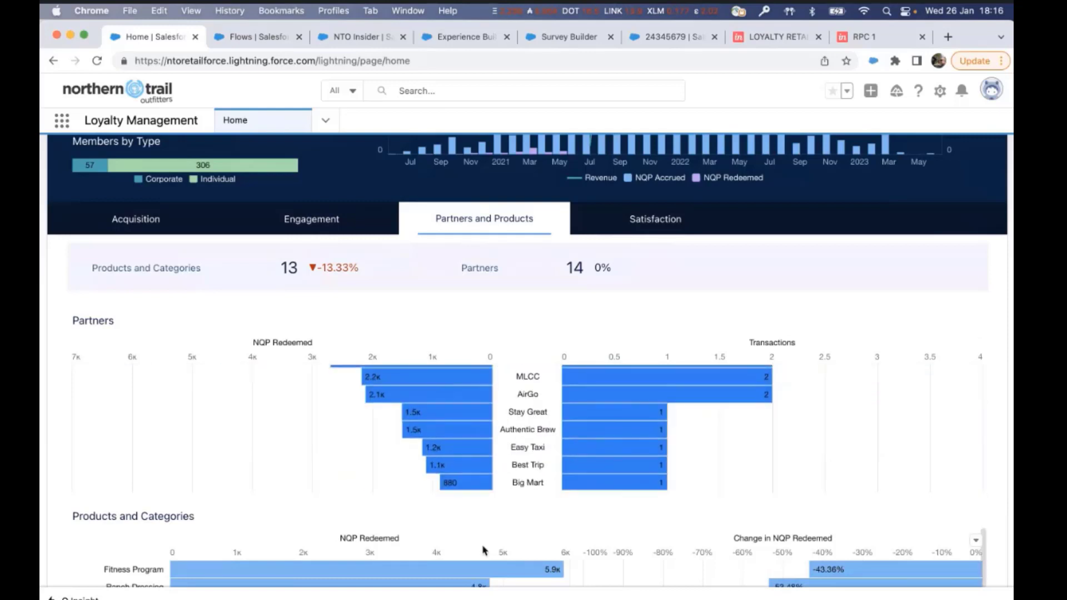
{"action": "scroll", "coordinate": [421, 547], "scroll_direction": "down", "scroll_amount": 5}
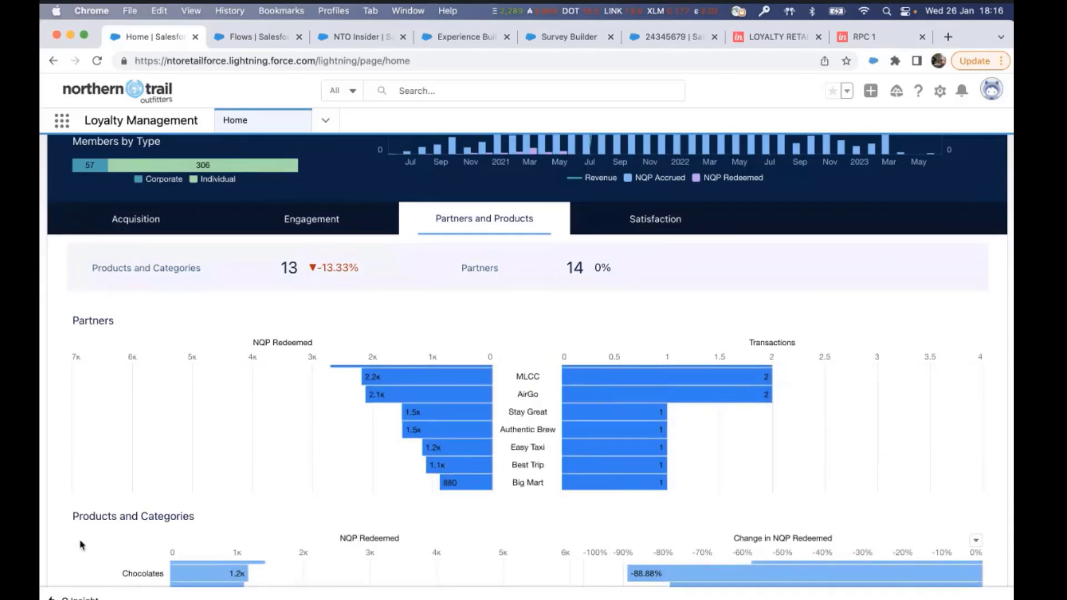
{"action": "scroll", "coordinate": [54, 551], "scroll_direction": "down", "scroll_amount": 5}
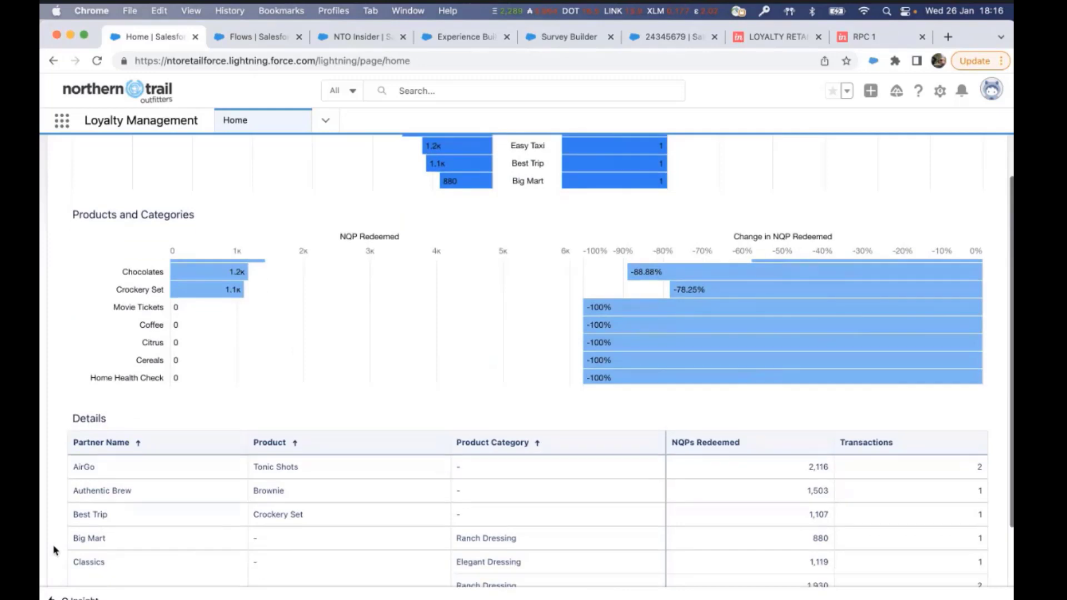
{"action": "scroll", "coordinate": [427, 344], "scroll_direction": "up", "scroll_amount": 5}
{"action": "scroll", "coordinate": [426, 343], "scroll_direction": "up", "scroll_amount": 3}
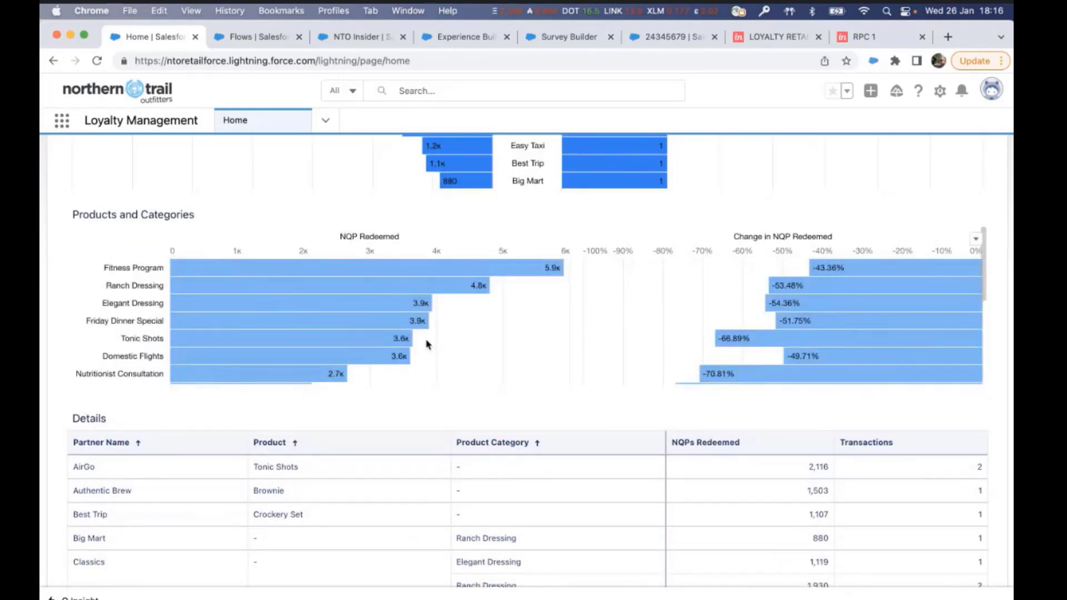
Step: Filter the loyalty dashboard by the Silver segment of the Members by Tiers chart, and switch the filter to Platinum
{"action": "scroll", "coordinate": [336, 214], "scroll_direction": "up", "scroll_amount": 8}
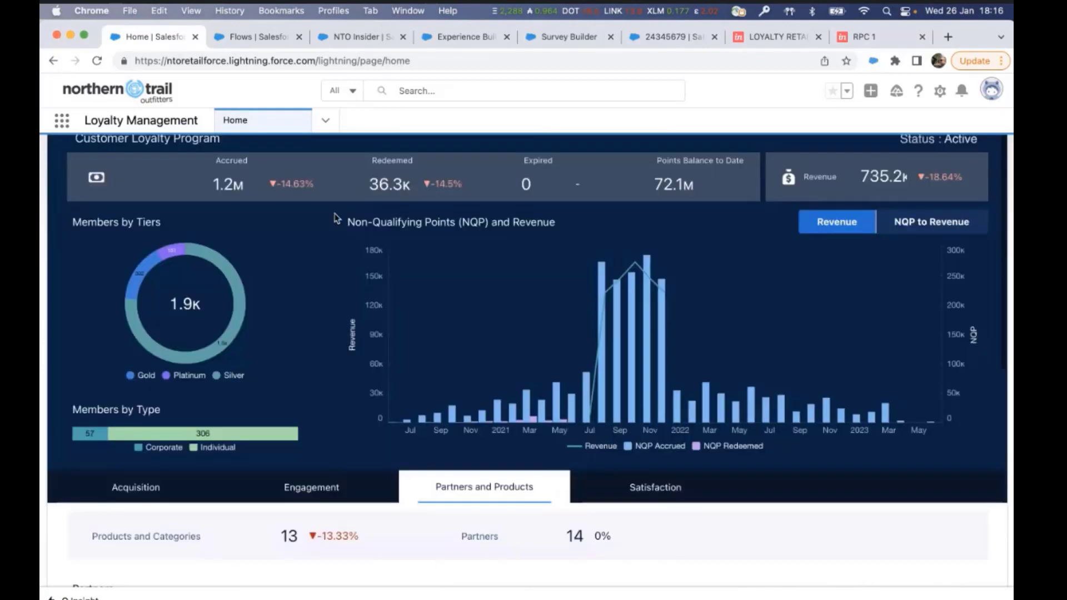
{"action": "scroll", "coordinate": [308, 435], "scroll_direction": "down", "scroll_amount": 3}
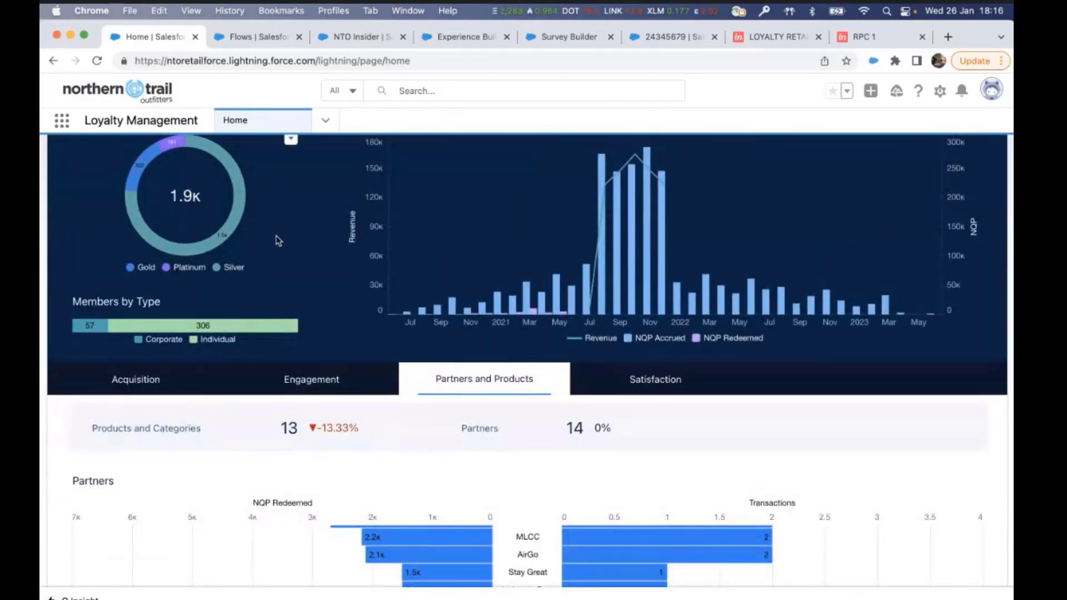
{"action": "scroll", "coordinate": [277, 240], "scroll_direction": "up", "scroll_amount": 1}
{"action": "left_click", "coordinate": [234, 274]}
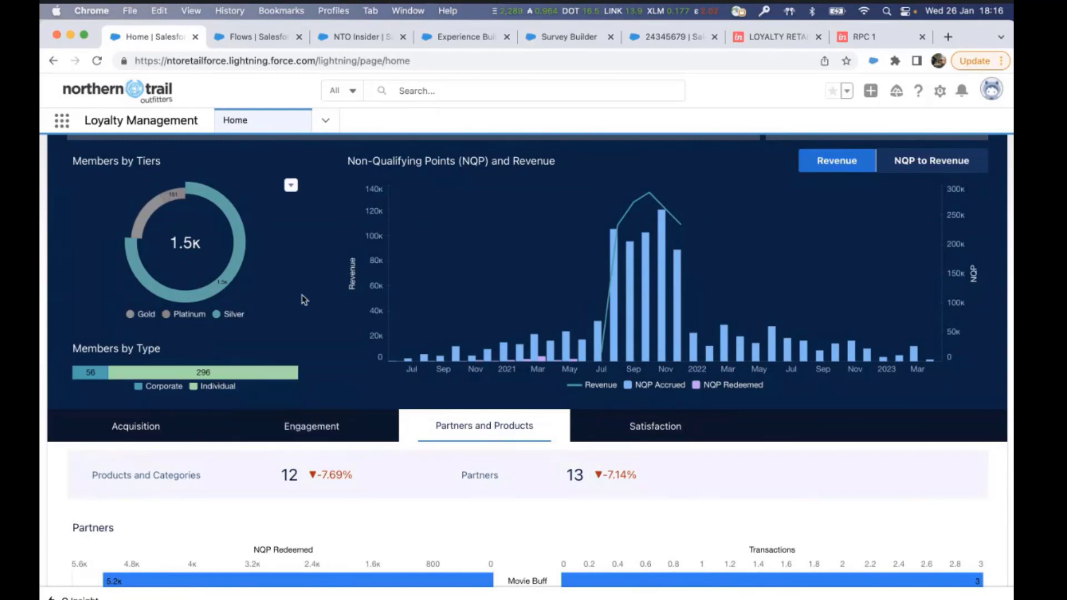
{"action": "scroll", "coordinate": [304, 300], "scroll_direction": "up", "scroll_amount": 1}
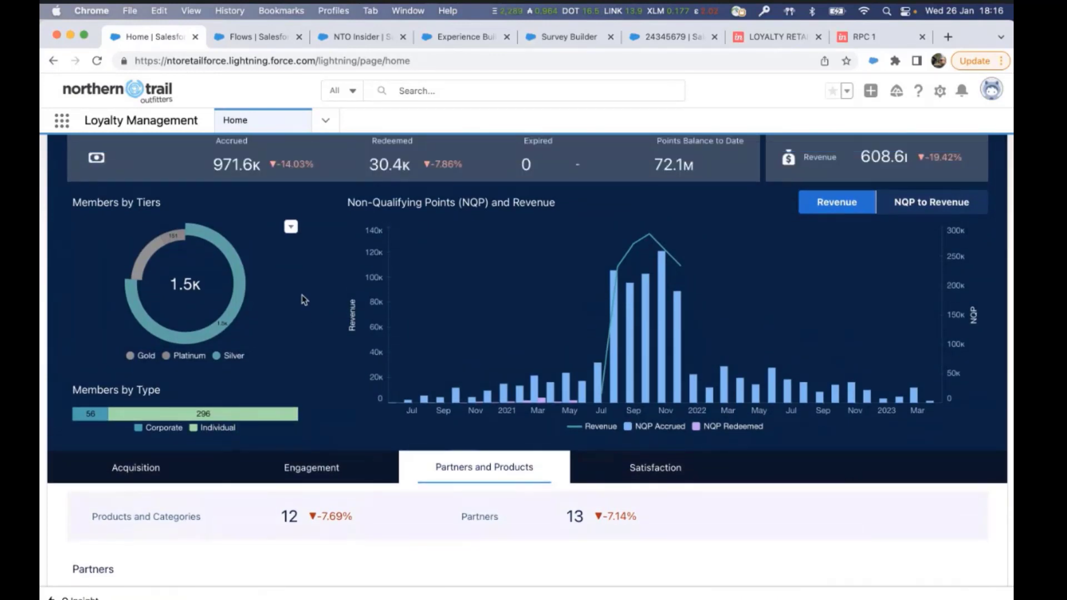
{"action": "scroll", "coordinate": [304, 300], "scroll_direction": "up", "scroll_amount": 2}
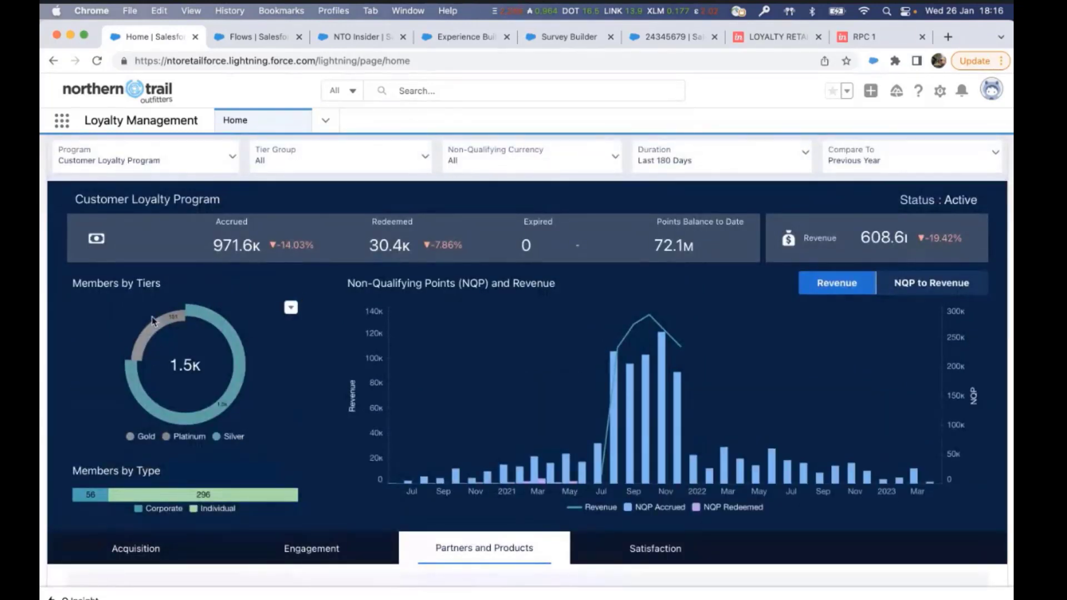
{"action": "left_click", "coordinate": [178, 320]}
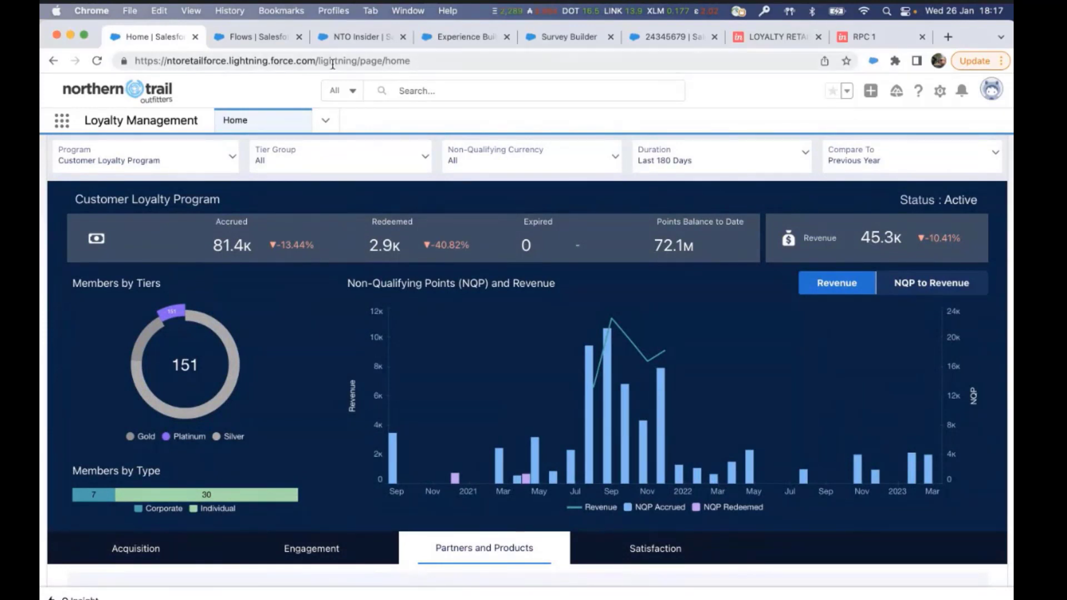
Step: Switch to the NTO Insider loyalty program record and review its tier groups, currencies, members and transaction journals
{"action": "left_click", "coordinate": [360, 38]}
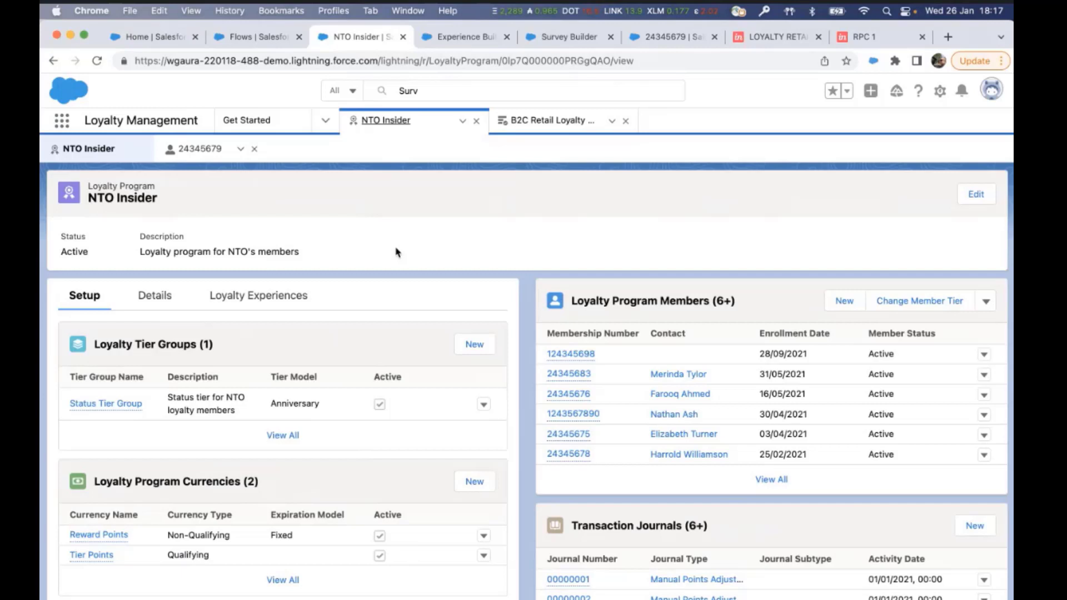
{"action": "scroll", "coordinate": [479, 276], "scroll_direction": "down", "scroll_amount": 1}
{"action": "scroll", "coordinate": [478, 275], "scroll_direction": "down", "scroll_amount": 2}
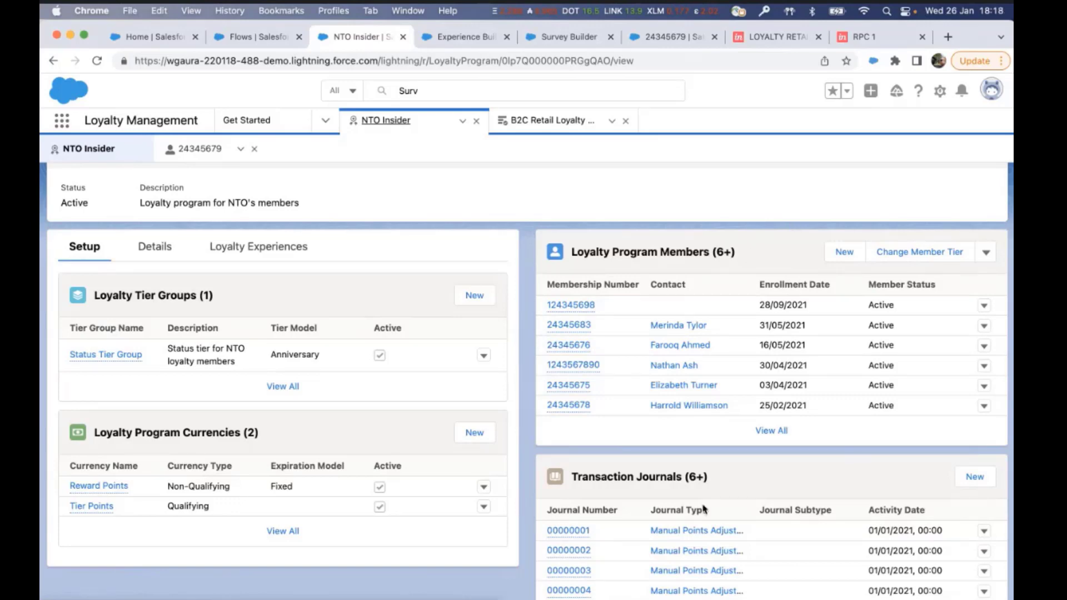
{"action": "scroll", "coordinate": [704, 509], "scroll_direction": "down", "scroll_amount": 3}
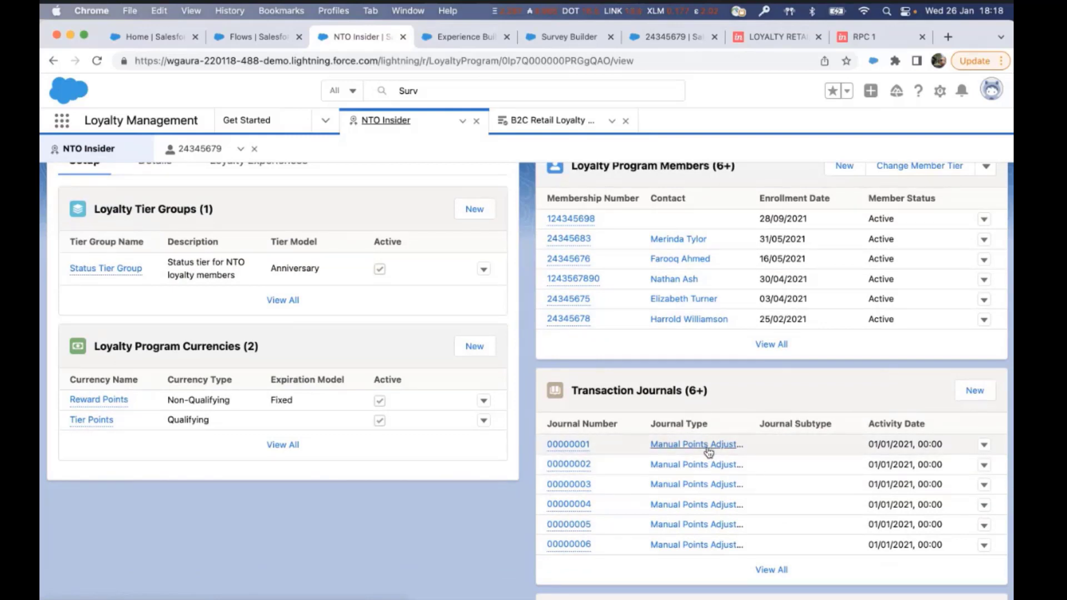
Step: Switch from the NTO Insider program to the open individual member's record, view the member's benefits, and close the list
{"action": "scroll", "coordinate": [840, 423], "scroll_direction": "down", "scroll_amount": 3}
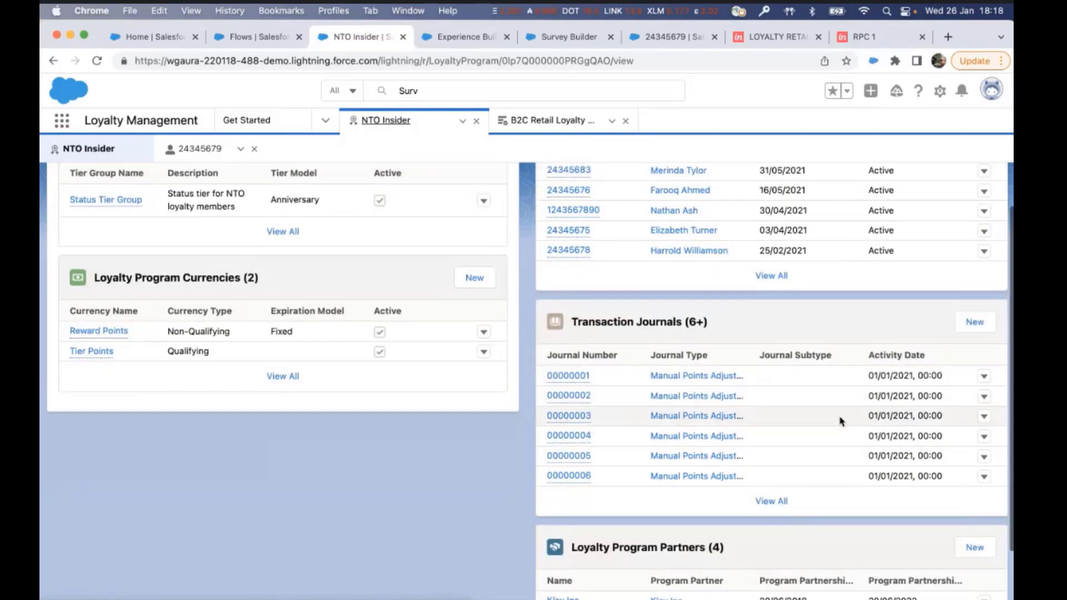
{"action": "scroll", "coordinate": [841, 423], "scroll_direction": "up", "scroll_amount": 4}
{"action": "scroll", "coordinate": [841, 422], "scroll_direction": "up", "scroll_amount": 2}
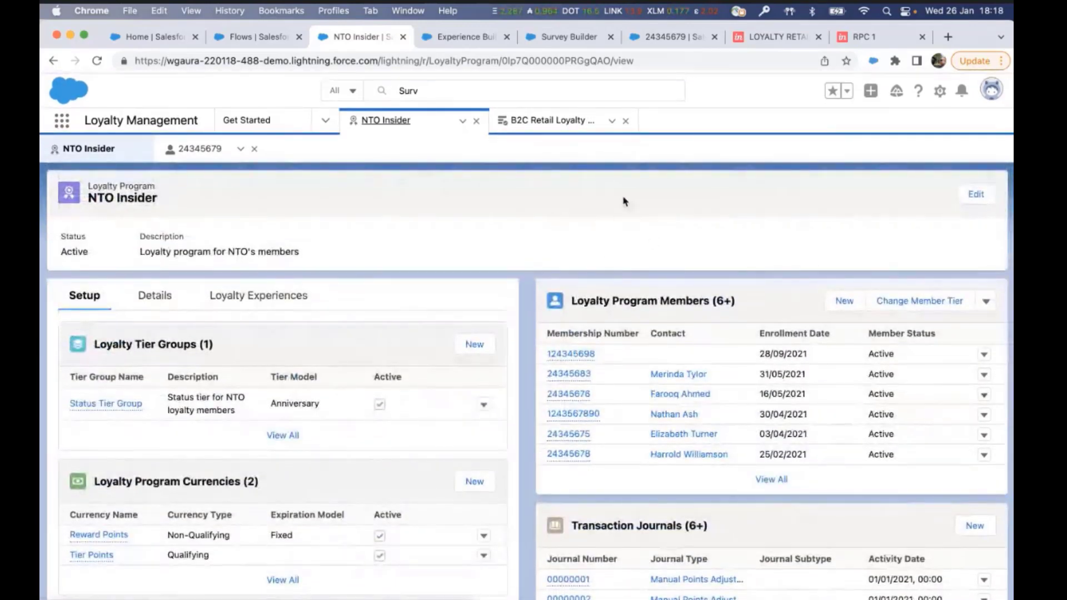
{"action": "left_click", "coordinate": [687, 37]}
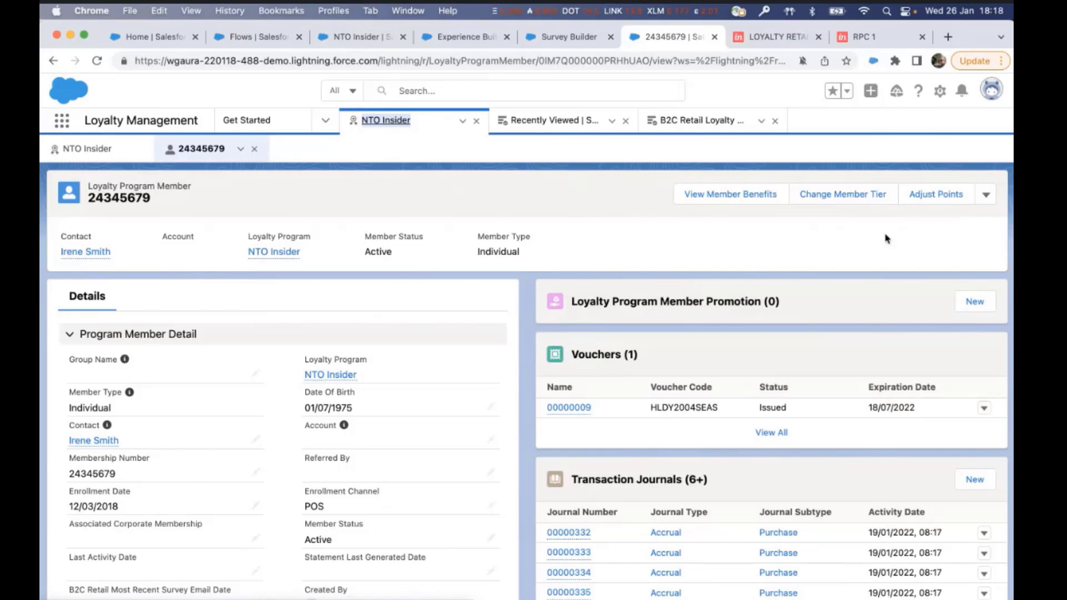
{"action": "left_click", "coordinate": [721, 197]}
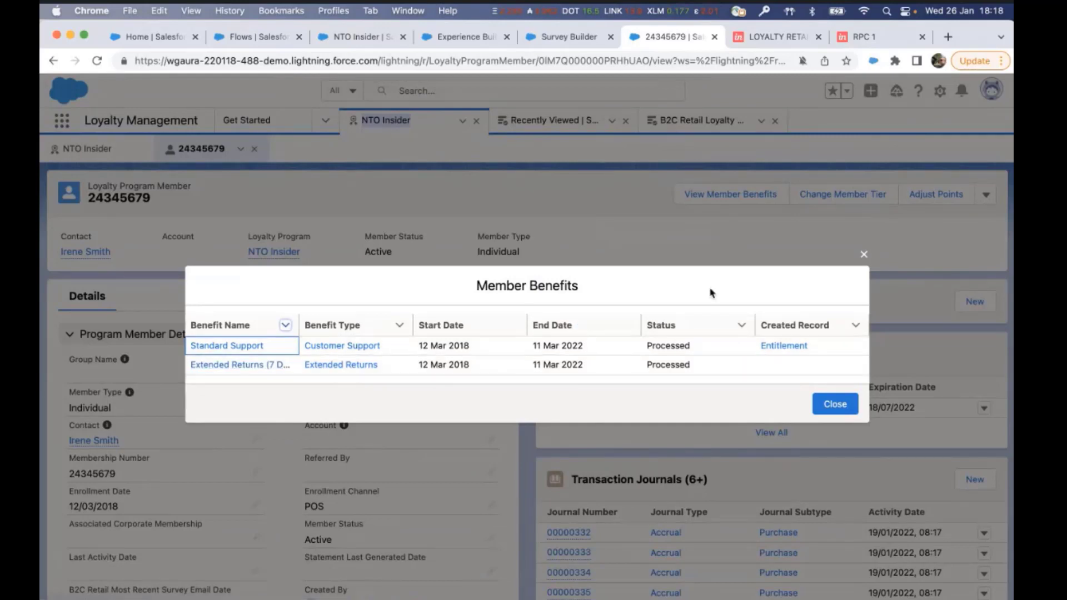
{"action": "left_click", "coordinate": [864, 256]}
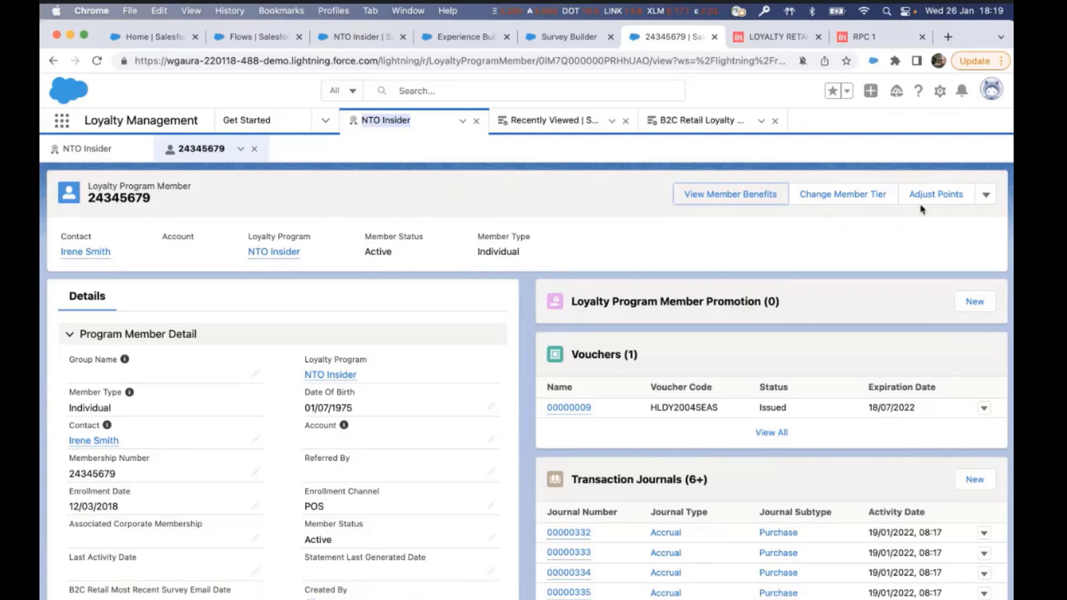
Step: Show how to adjust the member's points with a positive Reward Points adjustment, browse the available promotions, and close the form without adjusting
{"action": "left_click", "coordinate": [936, 196]}
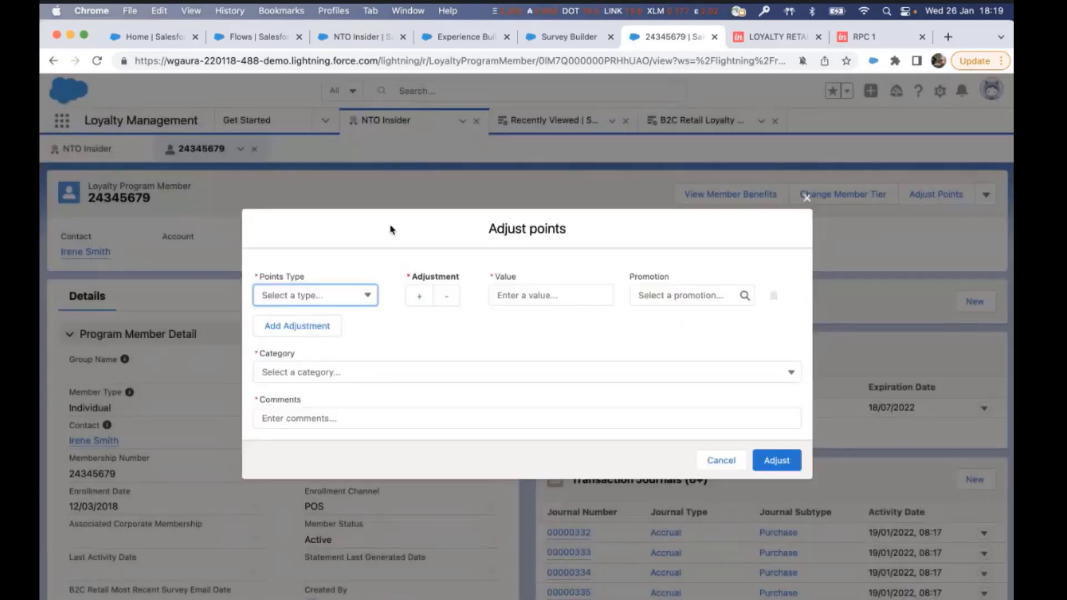
{"action": "left_click", "coordinate": [366, 296]}
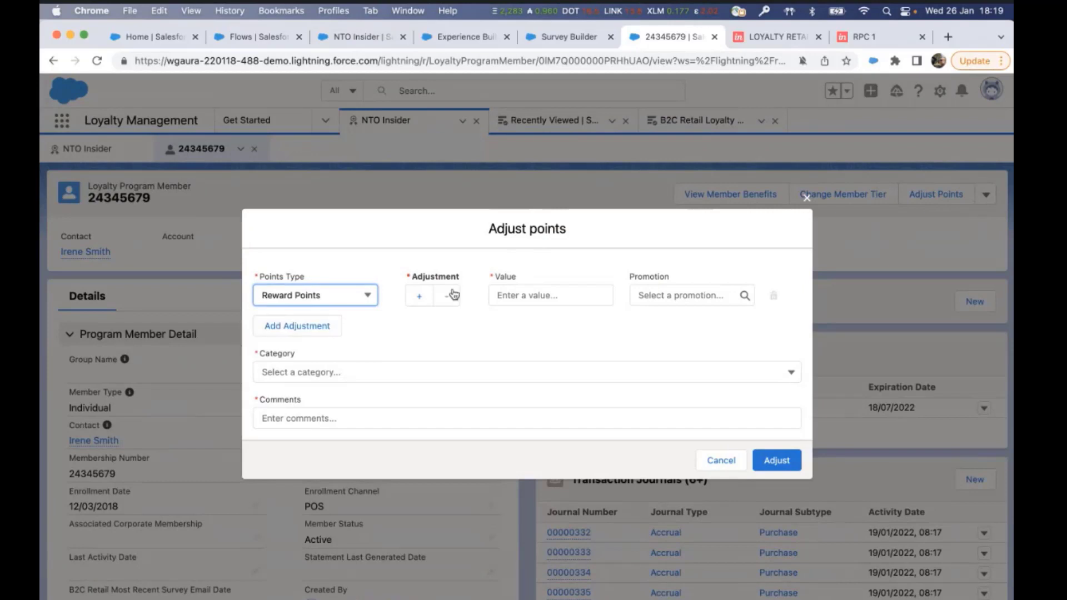
{"action": "left_click", "coordinate": [432, 301]}
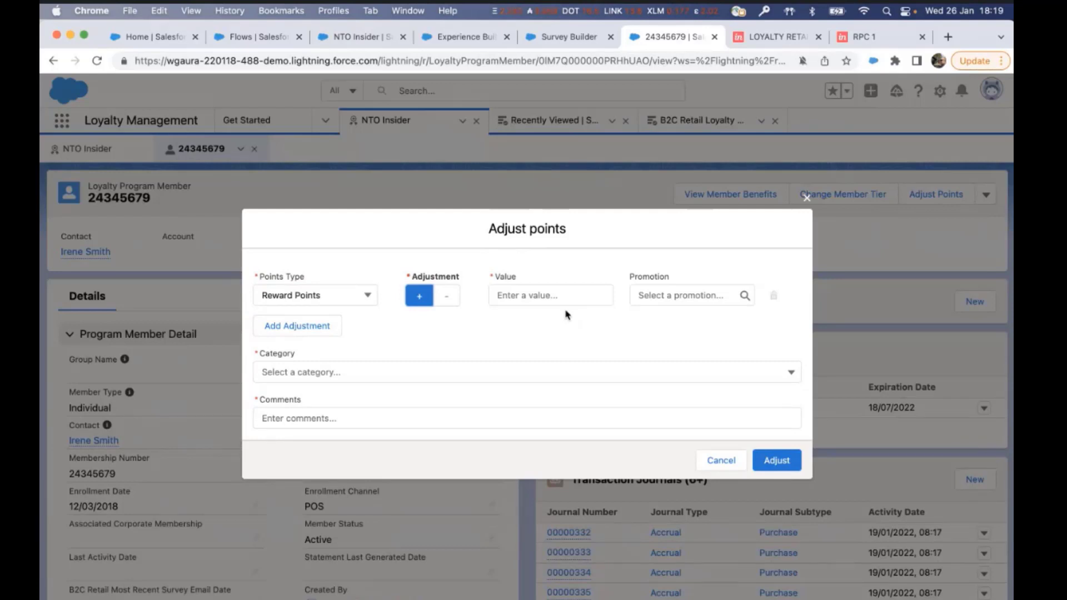
{"action": "left_click", "coordinate": [699, 295]}
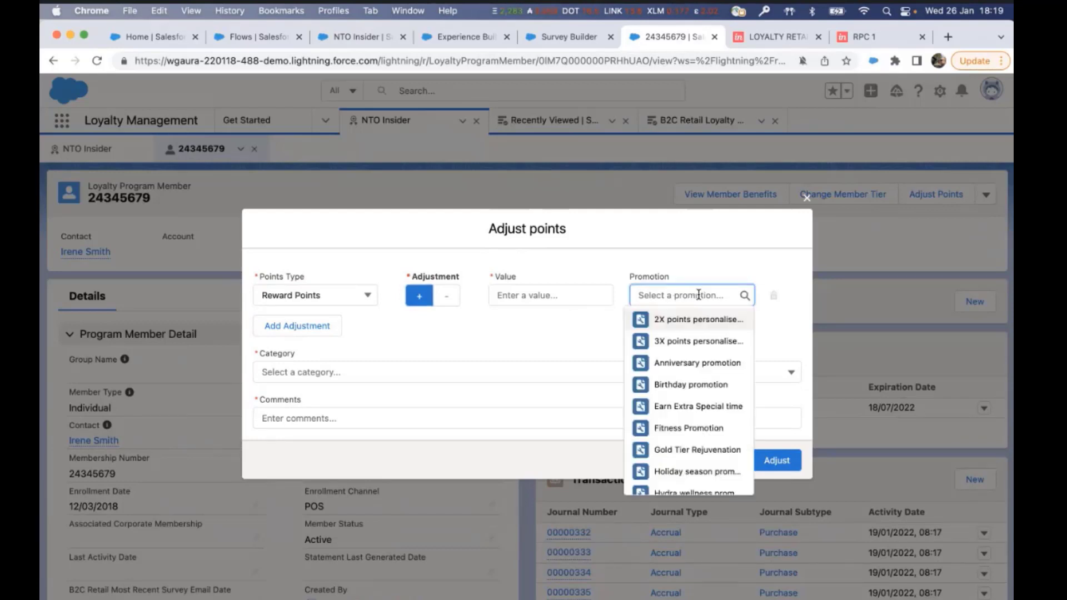
{"action": "left_click", "coordinate": [559, 339]}
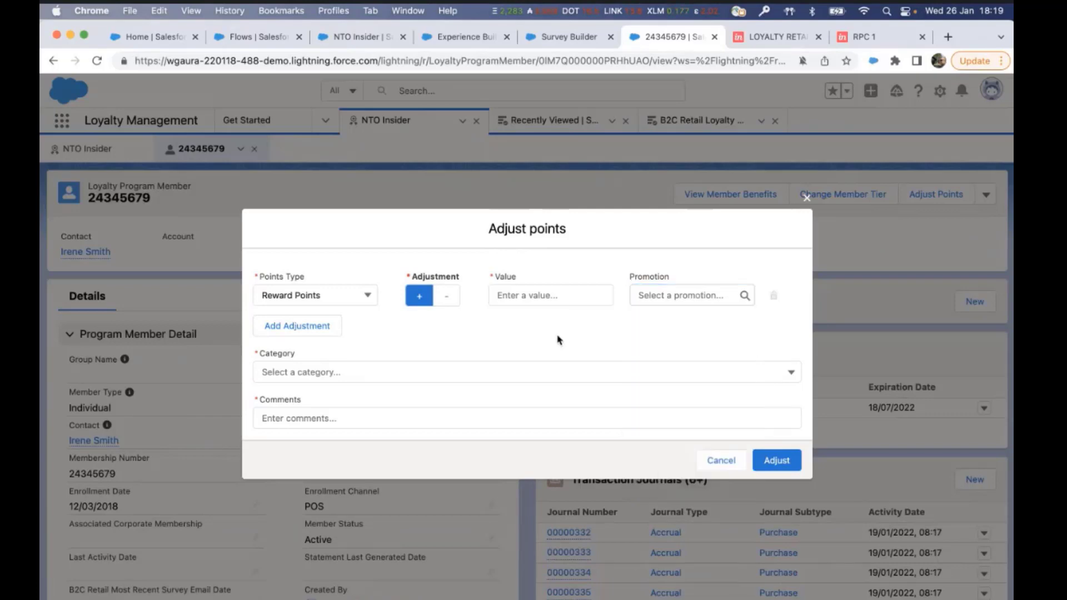
{"action": "left_click", "coordinate": [806, 197]}
Step: Open the Issue Voucher form for the member, browse the available vouchers and the discount field, and close it without issuing
{"action": "left_click", "coordinate": [986, 195]}
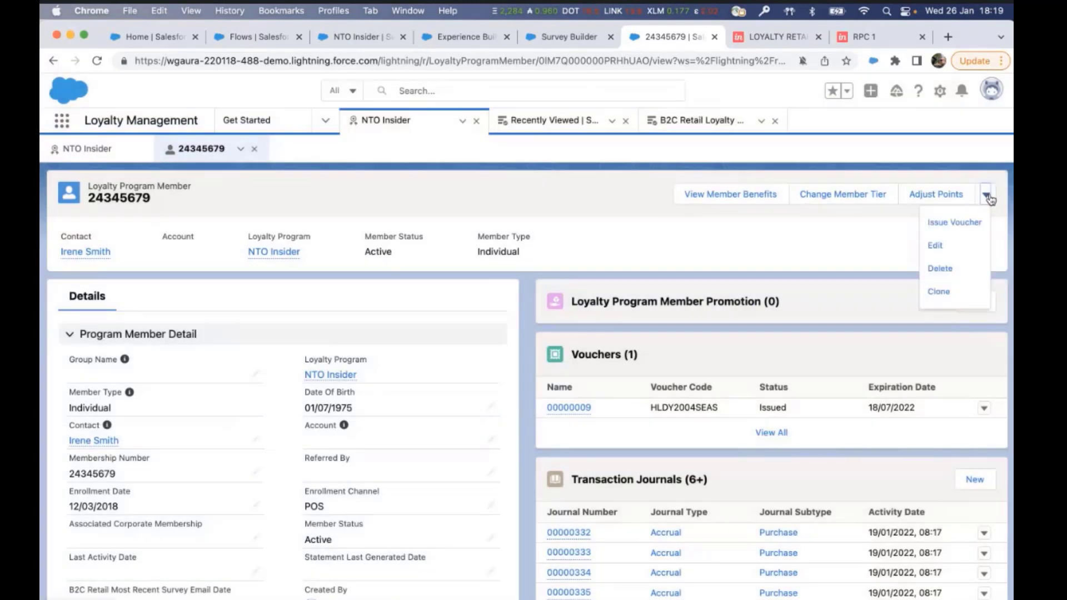
{"action": "left_click", "coordinate": [970, 222]}
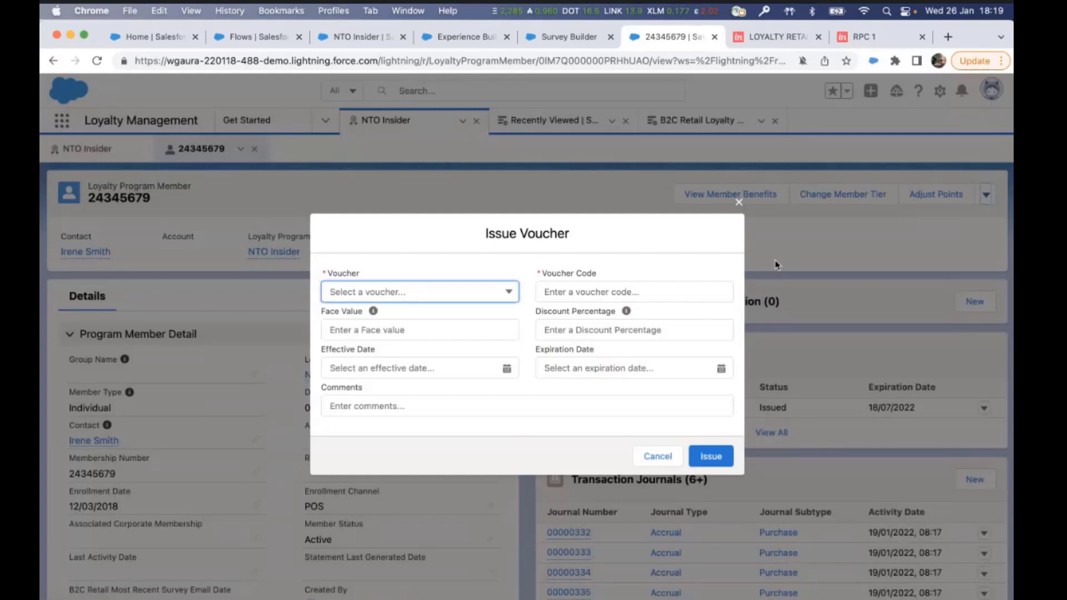
{"action": "left_click", "coordinate": [501, 293]}
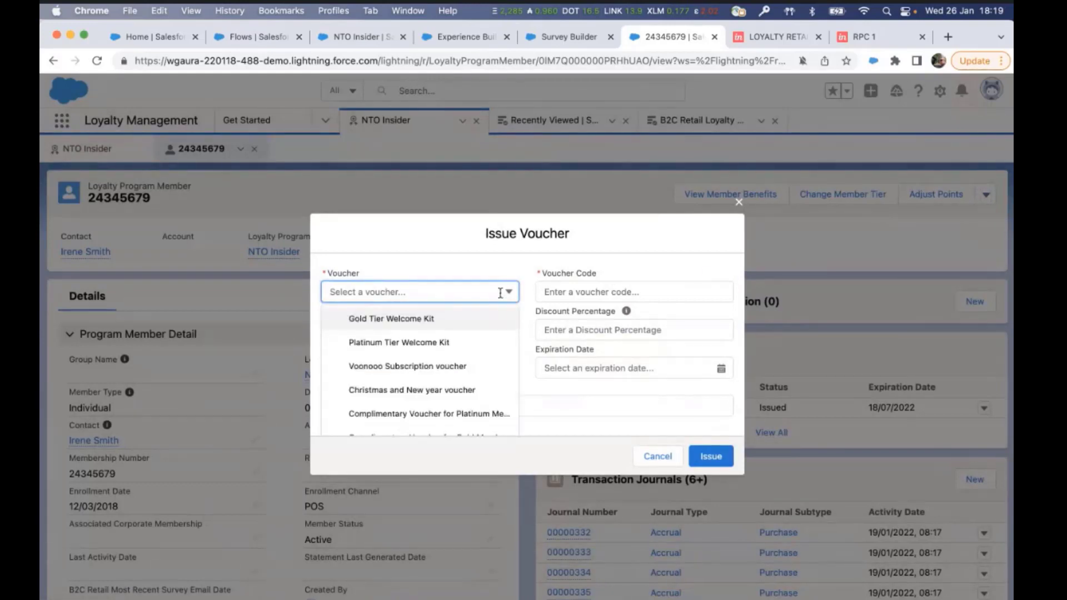
{"action": "scroll", "coordinate": [461, 361], "scroll_direction": "down", "scroll_amount": 3}
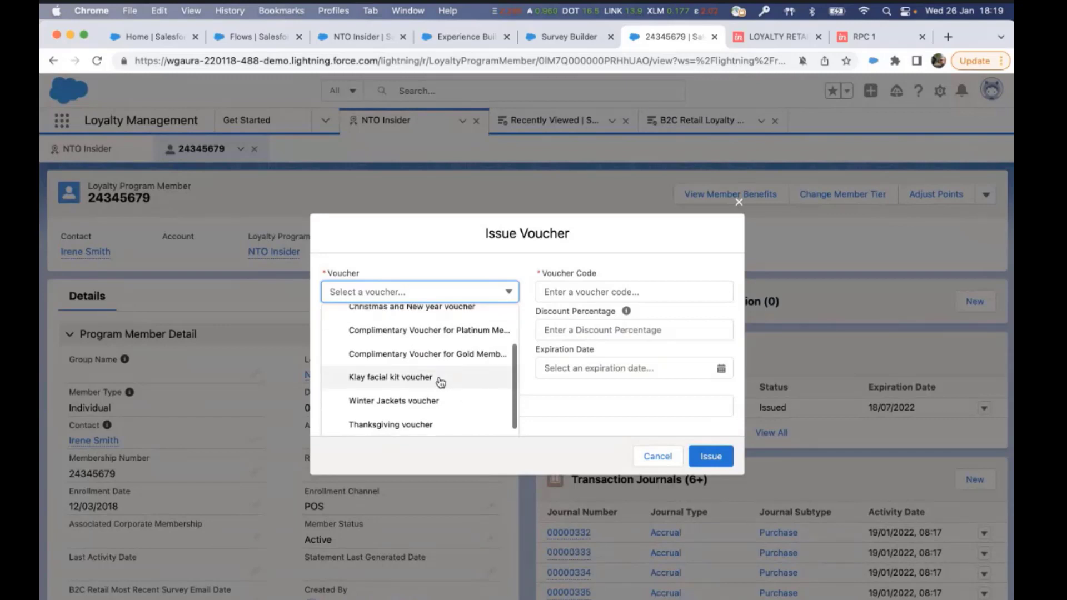
{"action": "scroll", "coordinate": [462, 338], "scroll_direction": "down", "scroll_amount": 5}
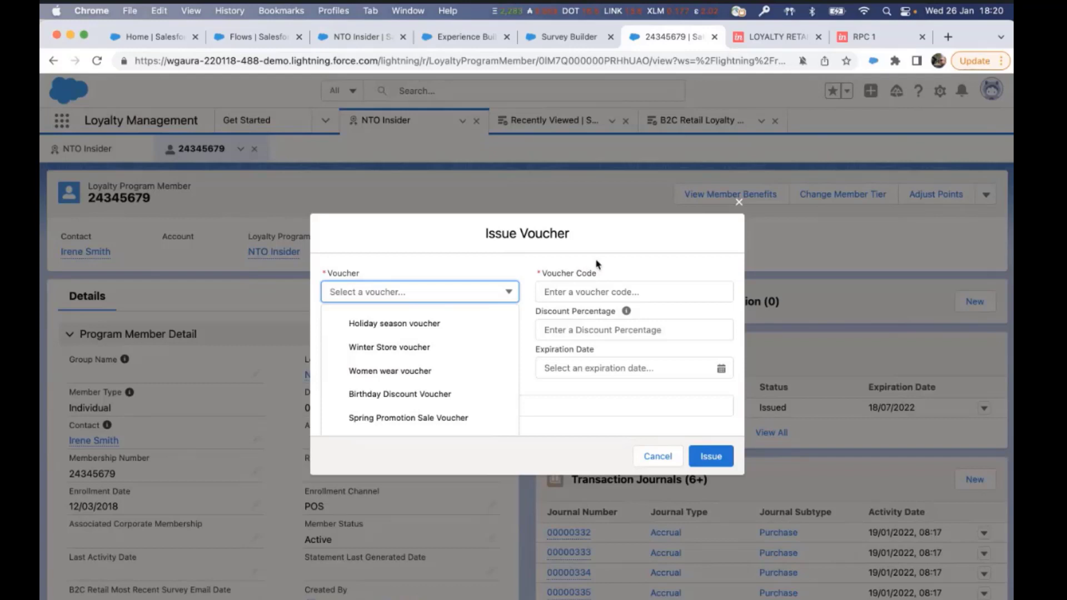
{"action": "left_click", "coordinate": [627, 265]}
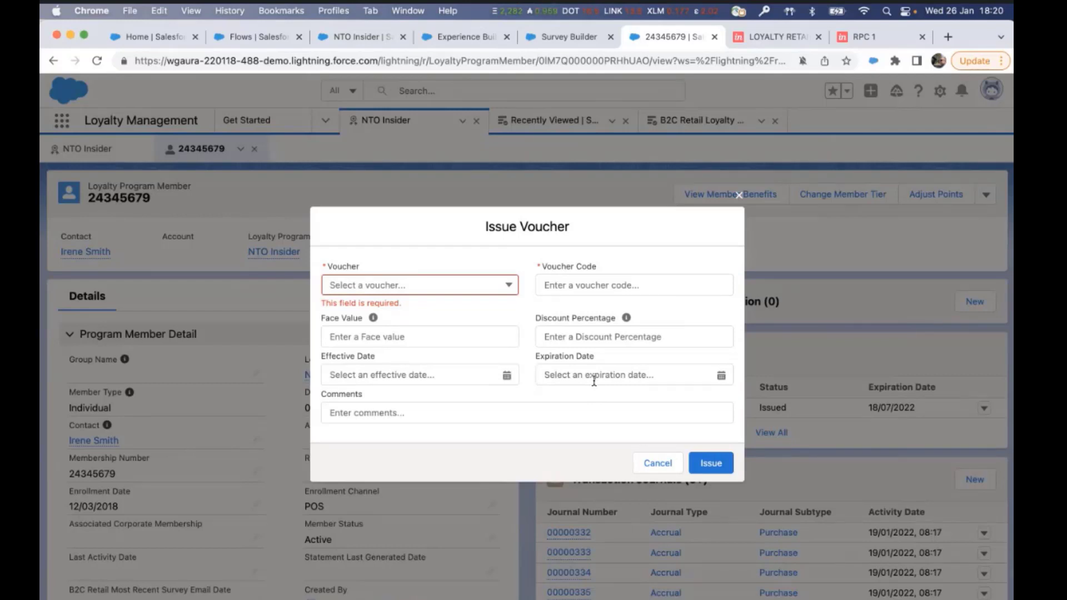
{"action": "left_click", "coordinate": [645, 337]}
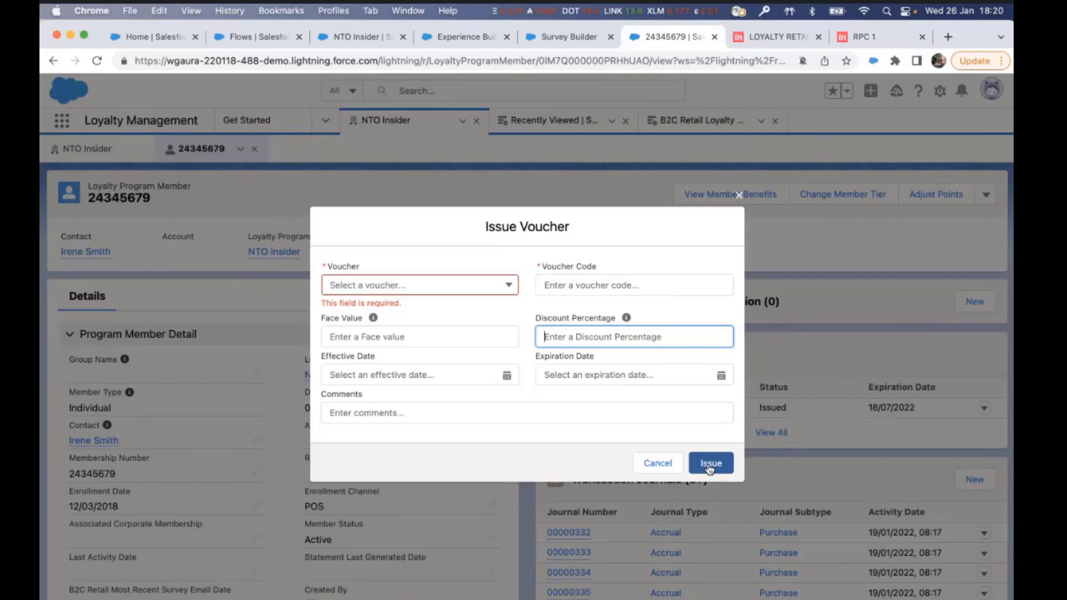
{"action": "left_click", "coordinate": [739, 197]}
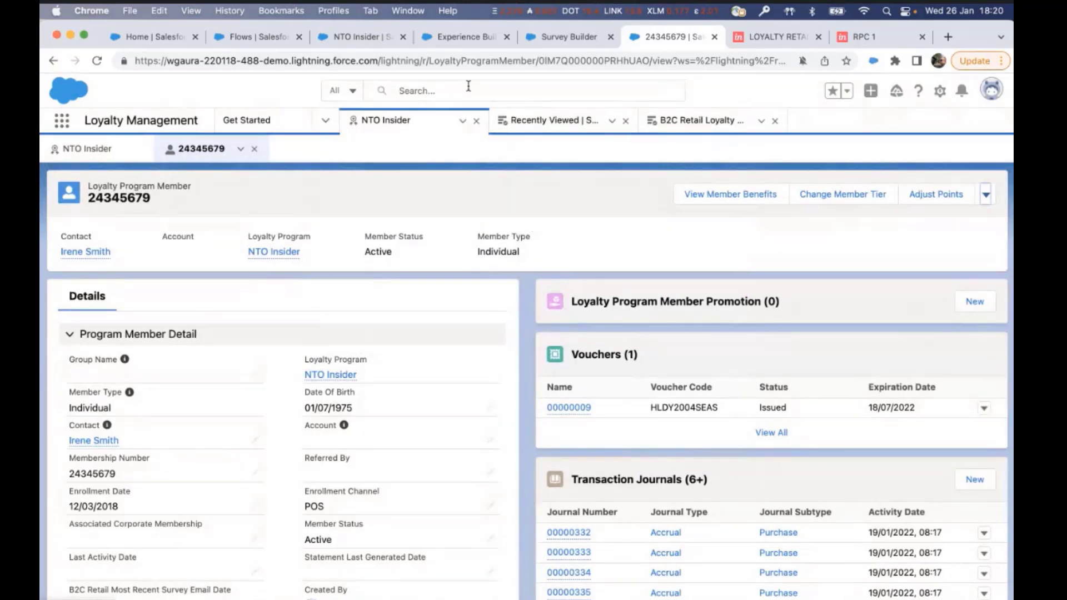
Step: Switch to the Flows list in Setup, open the Apply Promotion flow, and examine its full layout down to the Credit Points action
{"action": "left_click", "coordinate": [349, 38]}
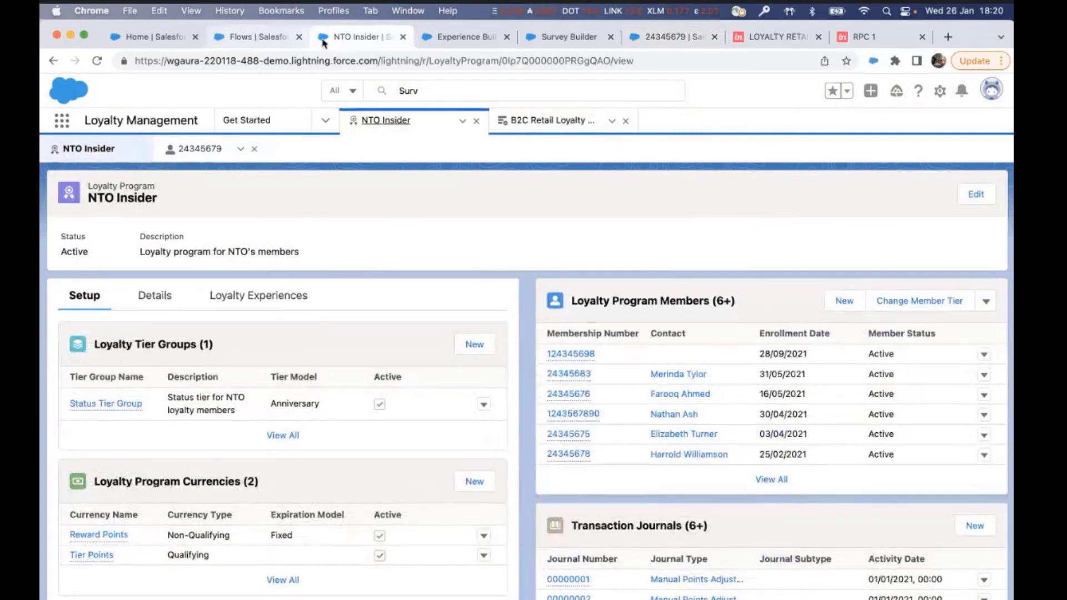
{"action": "left_click", "coordinate": [258, 37]}
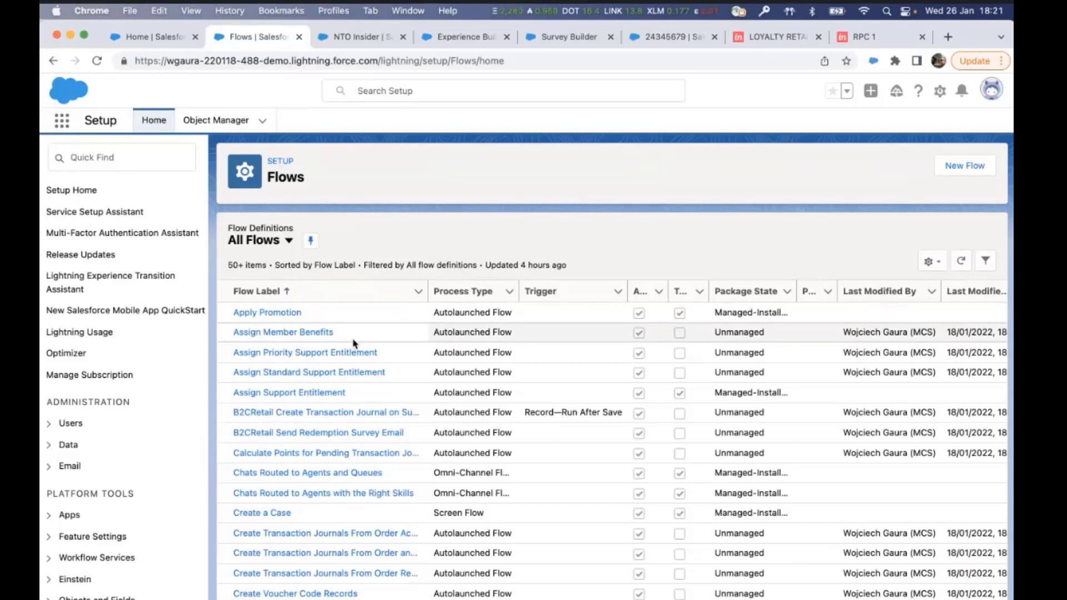
{"action": "left_click", "coordinate": [281, 315]}
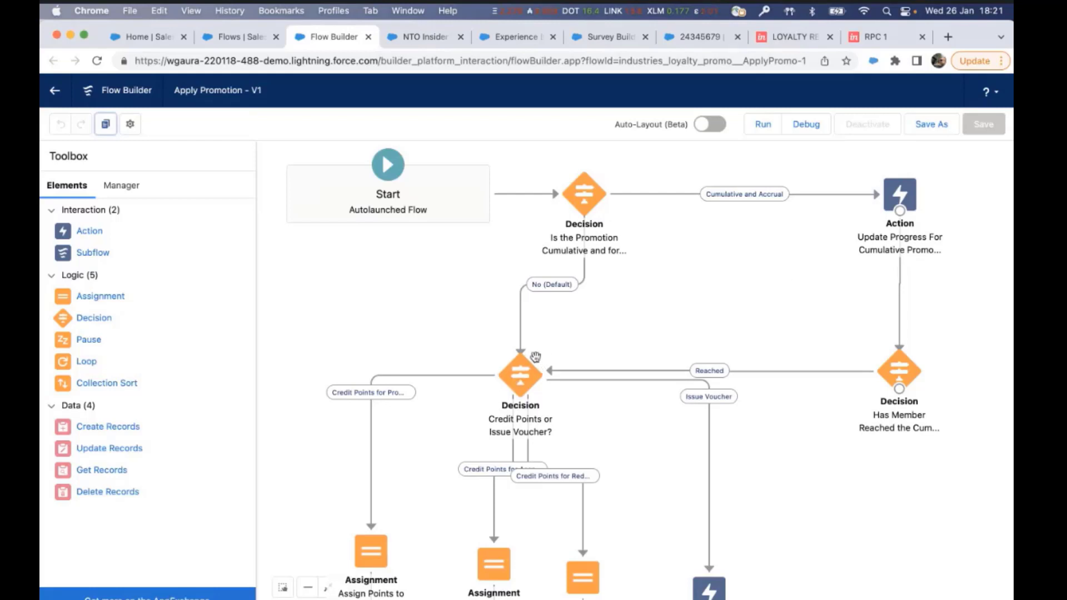
{"action": "left_click_drag", "start_coordinate": [744, 511], "coordinate": [744, 330]}
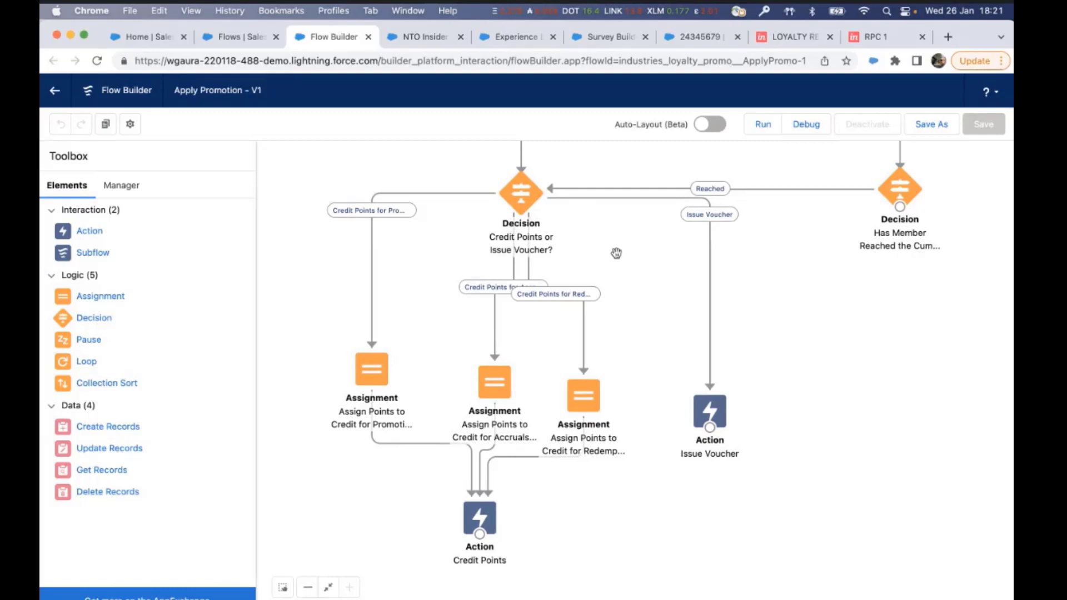
Step: Examine the conditions of the credit points outcomes in the "Credit Points or Issue Voucher?" decision, and close it without changes
{"action": "left_click", "coordinate": [525, 207]}
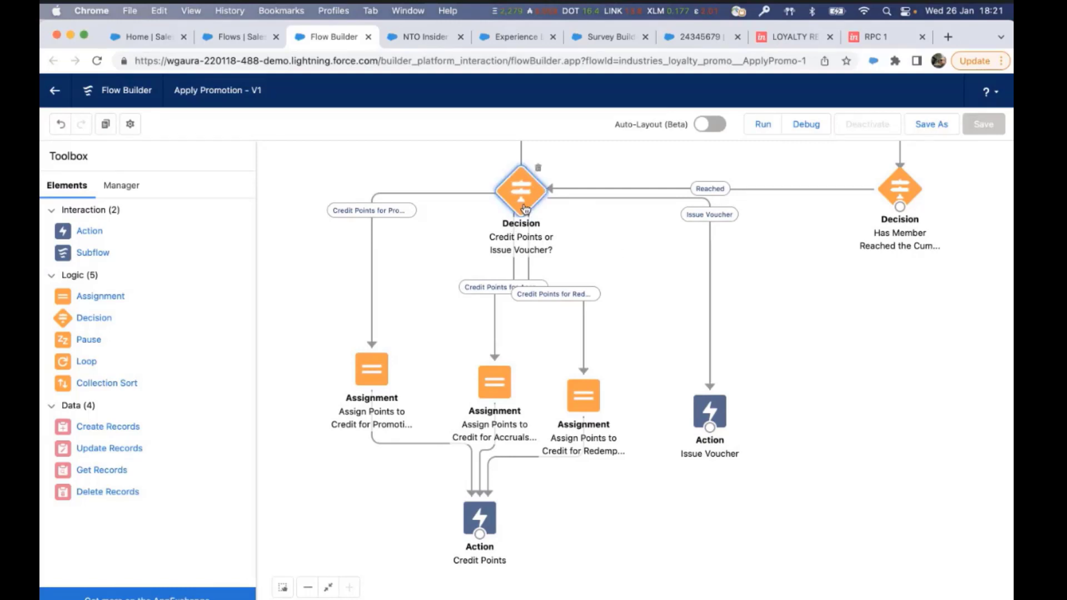
{"action": "double_click", "coordinate": [525, 209]}
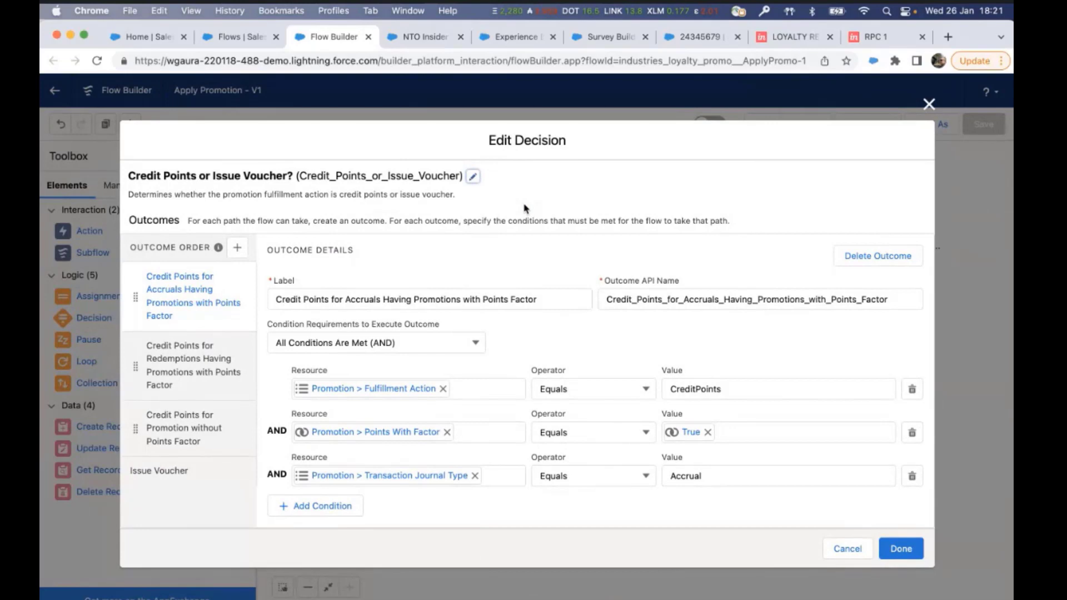
{"action": "left_click", "coordinate": [203, 356]}
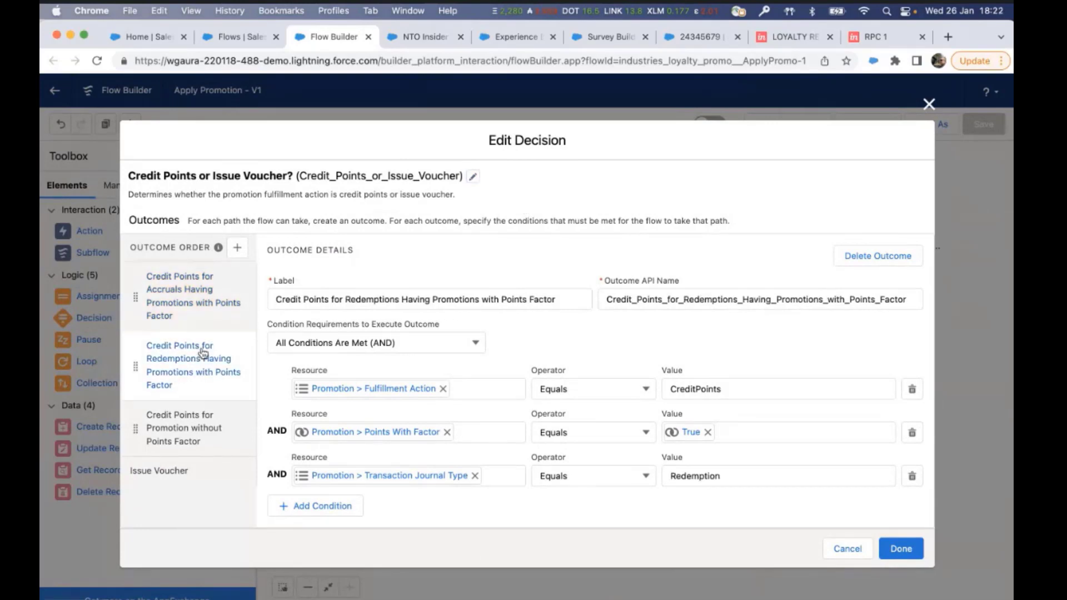
{"action": "left_click", "coordinate": [189, 415]}
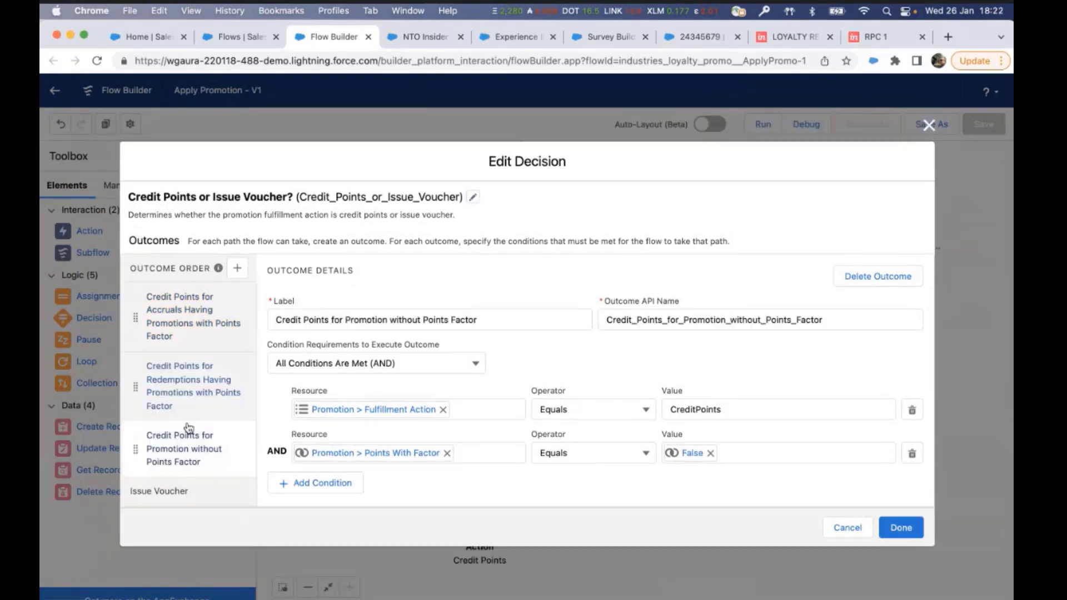
{"action": "left_click", "coordinate": [929, 127]}
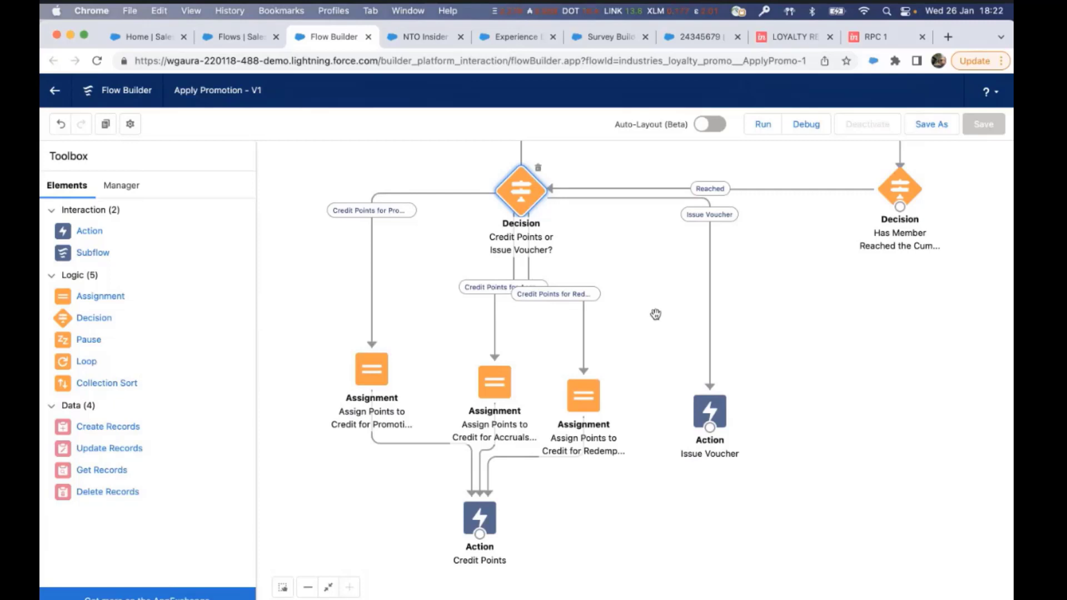
{"action": "left_click_drag", "start_coordinate": [643, 270], "coordinate": [643, 426]}
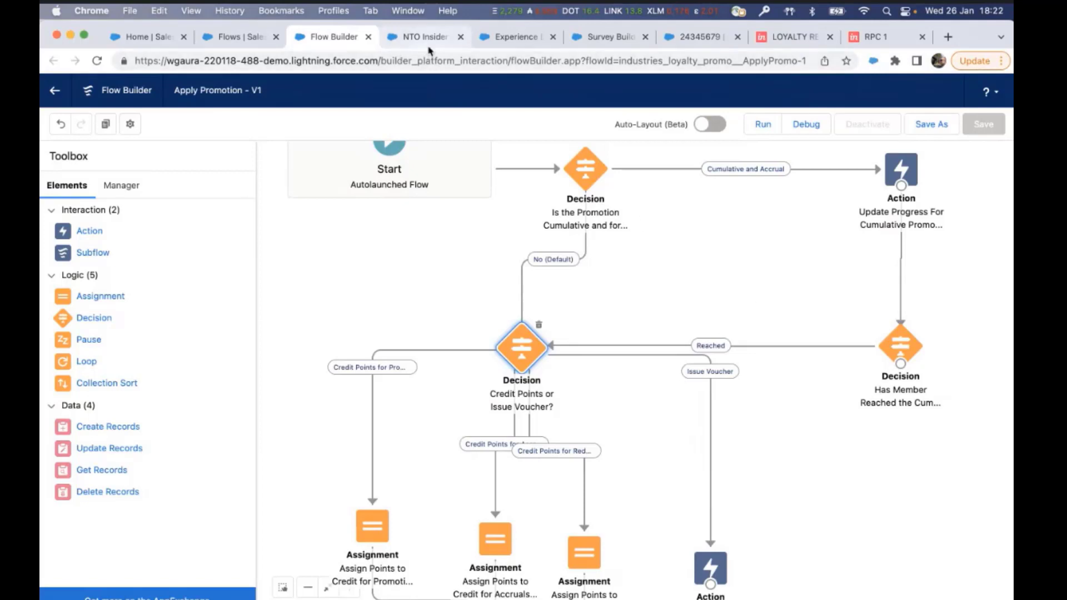
Step: Switch to the NTOProfile site preview and examine the NTO Insider page's tier benefits, ways to earn points, terms and member profile section
{"action": "left_click", "coordinate": [498, 44]}
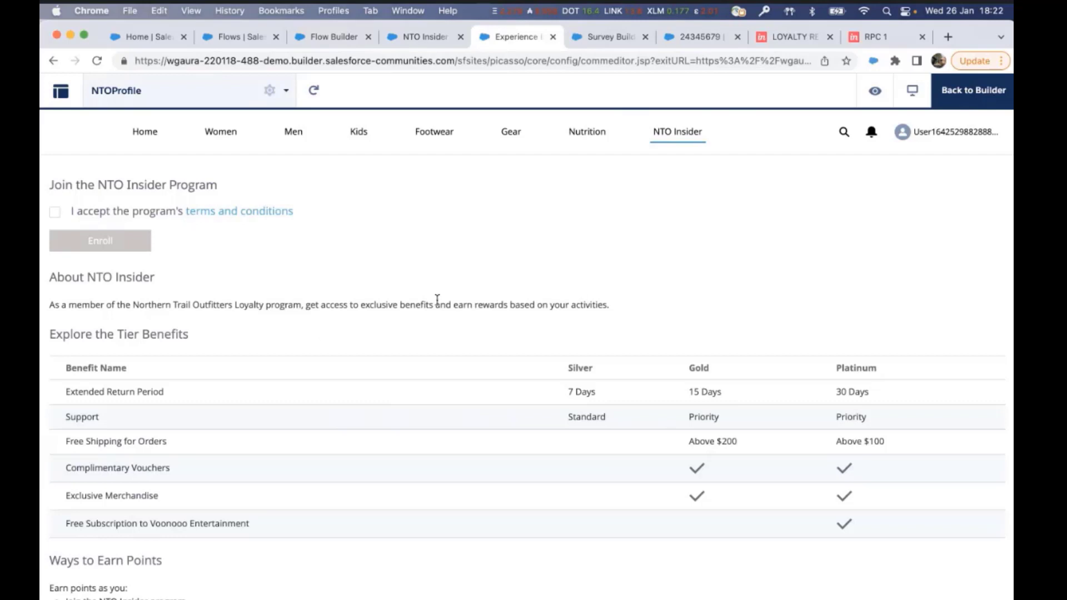
{"action": "scroll", "coordinate": [489, 271], "scroll_direction": "down", "scroll_amount": 10}
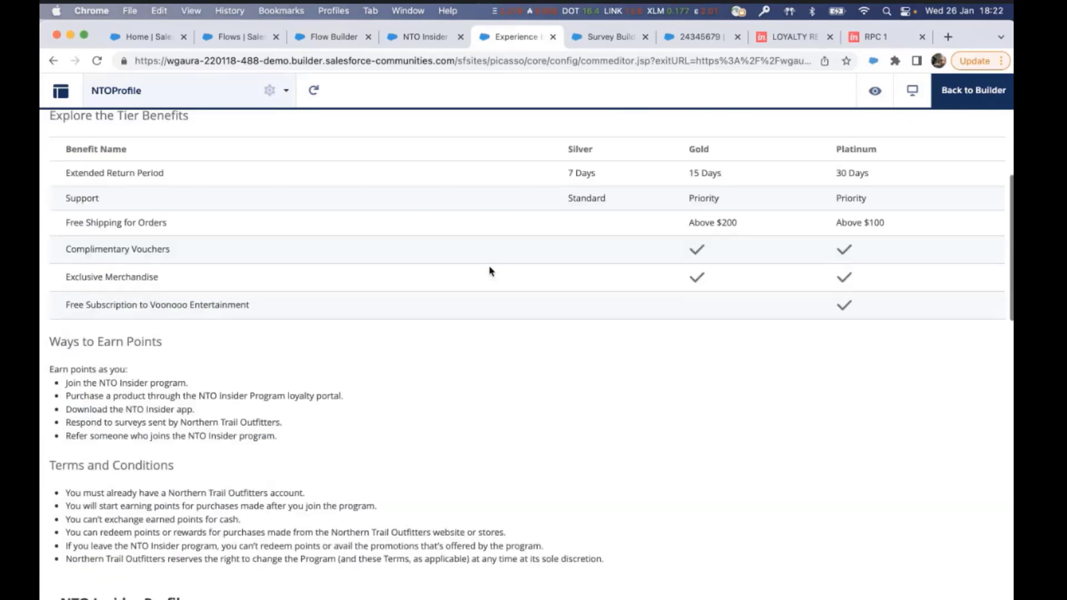
{"action": "scroll", "coordinate": [489, 268], "scroll_direction": "up", "scroll_amount": 1}
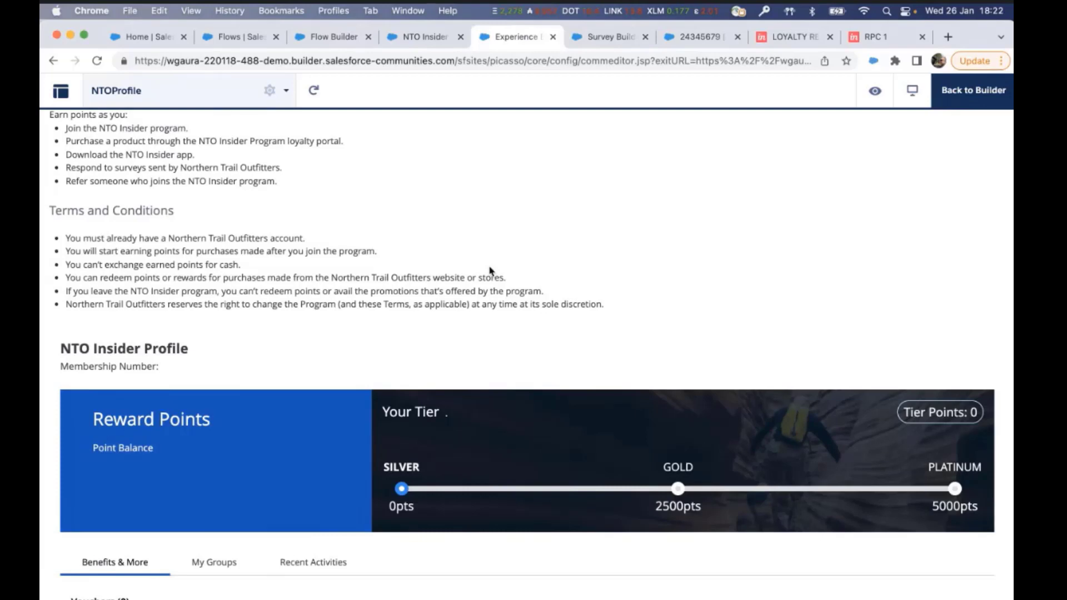
{"action": "scroll", "coordinate": [489, 271], "scroll_direction": "down", "scroll_amount": 5}
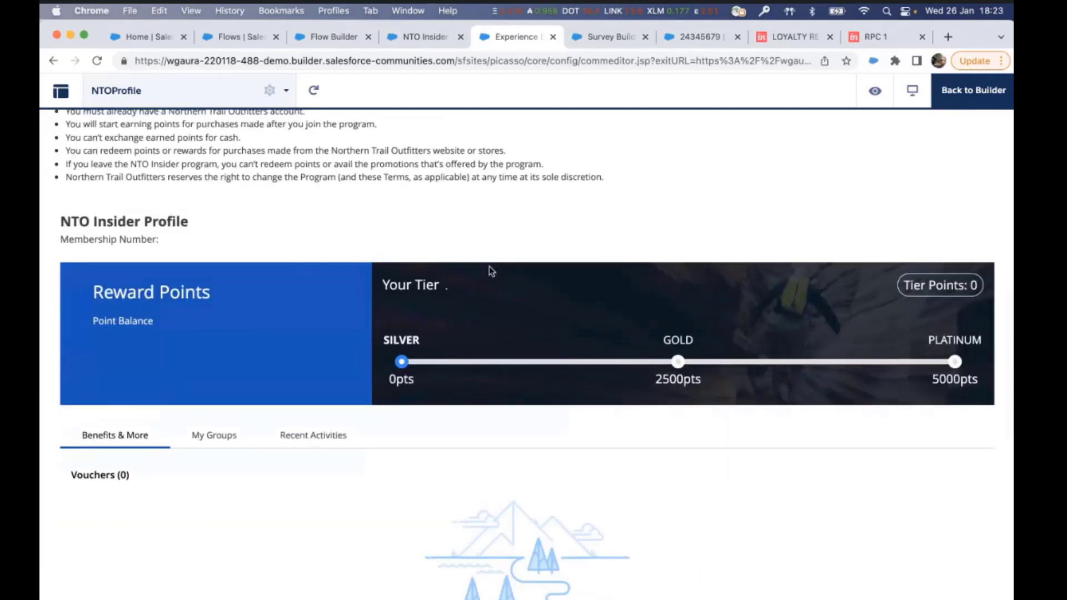
{"action": "scroll", "coordinate": [489, 270], "scroll_direction": "up", "scroll_amount": 7}
{"action": "scroll", "coordinate": [489, 270], "scroll_direction": "down", "scroll_amount": 3}
{"action": "scroll", "coordinate": [410, 300], "scroll_direction": "up", "scroll_amount": 6}
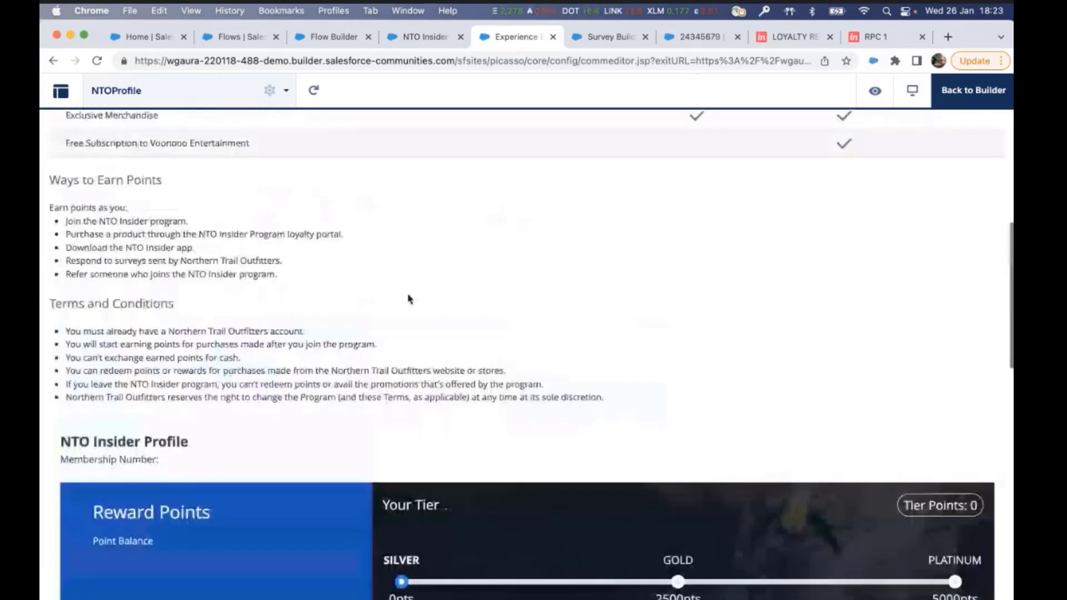
{"action": "scroll", "coordinate": [410, 300], "scroll_direction": "up", "scroll_amount": 3}
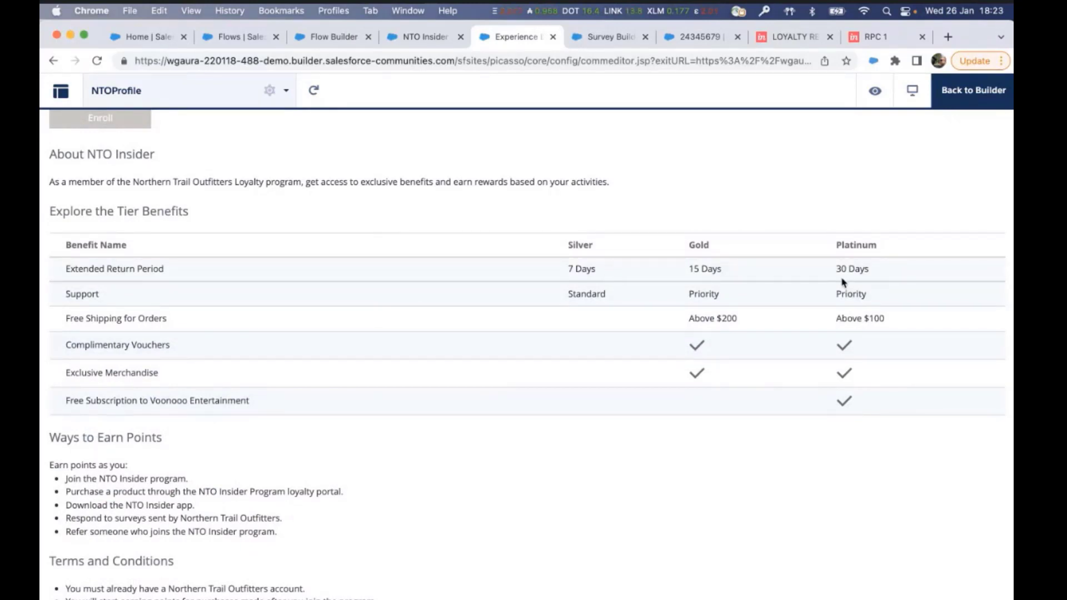
{"action": "scroll", "coordinate": [843, 282], "scroll_direction": "down", "scroll_amount": 10}
{"action": "scroll", "coordinate": [842, 283], "scroll_direction": "up", "scroll_amount": 1}
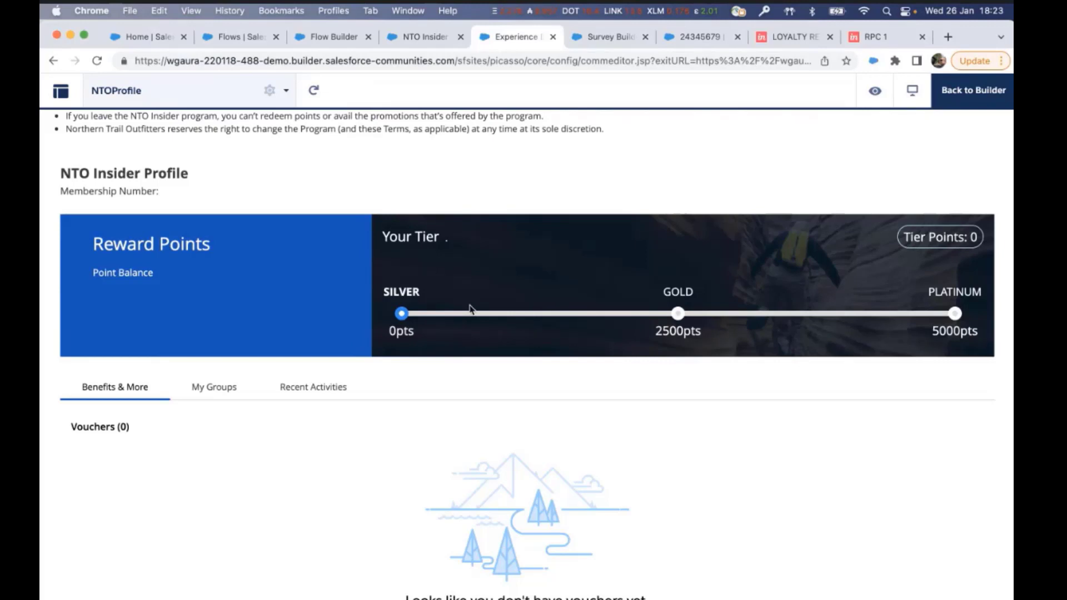
Step: Review the NTO Insider page again, from the enrollment section and tier benefits to the member's points, tier and voucher areas
{"action": "scroll", "coordinate": [470, 308], "scroll_direction": "up", "scroll_amount": 10}
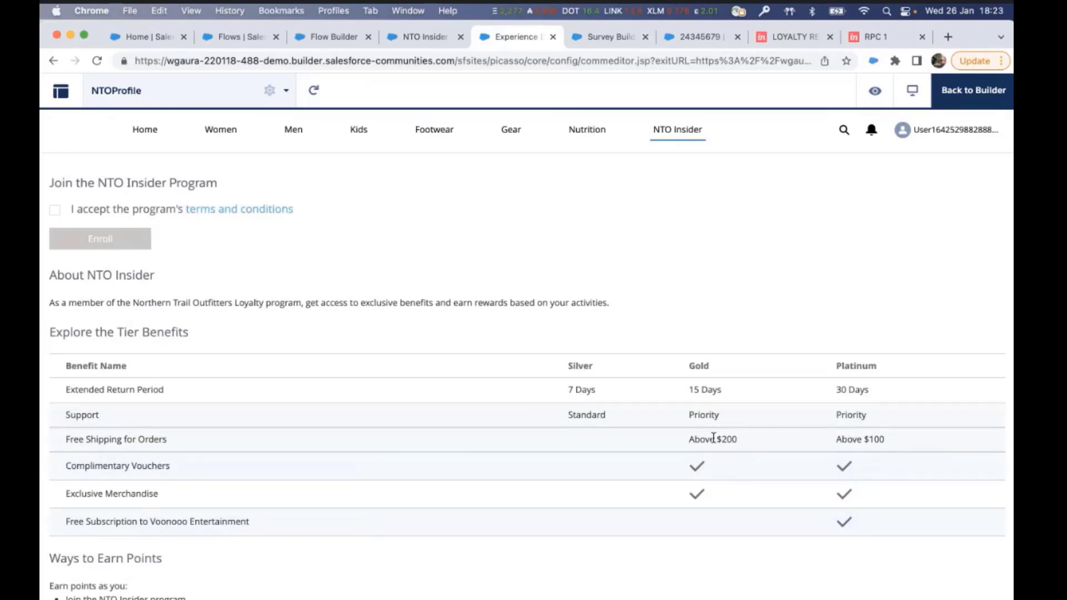
{"action": "scroll", "coordinate": [714, 438], "scroll_direction": "down", "scroll_amount": 15}
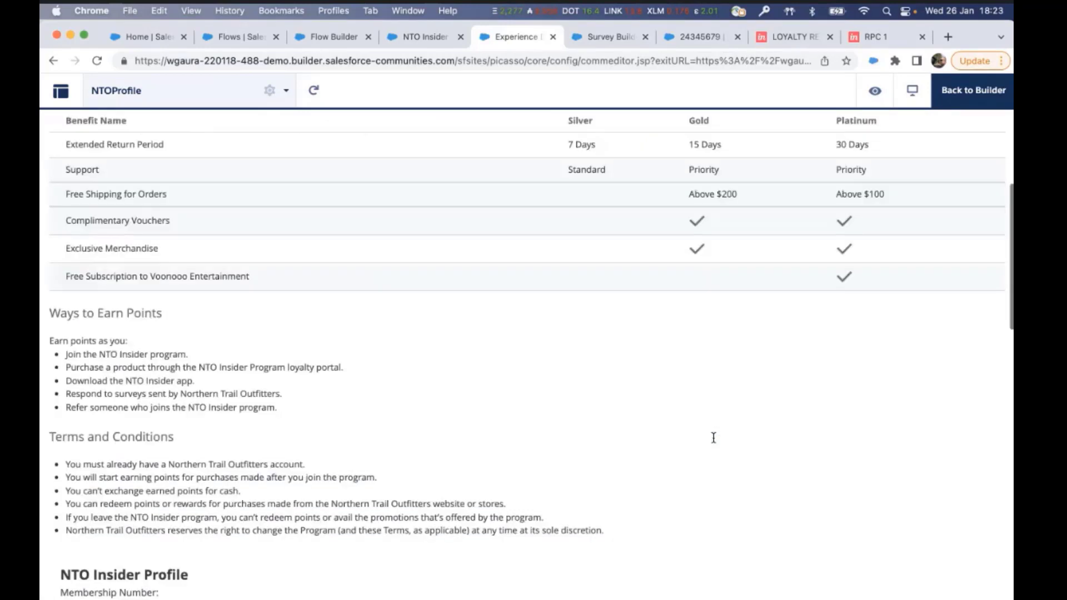
{"action": "scroll", "coordinate": [713, 443], "scroll_direction": "up", "scroll_amount": 1}
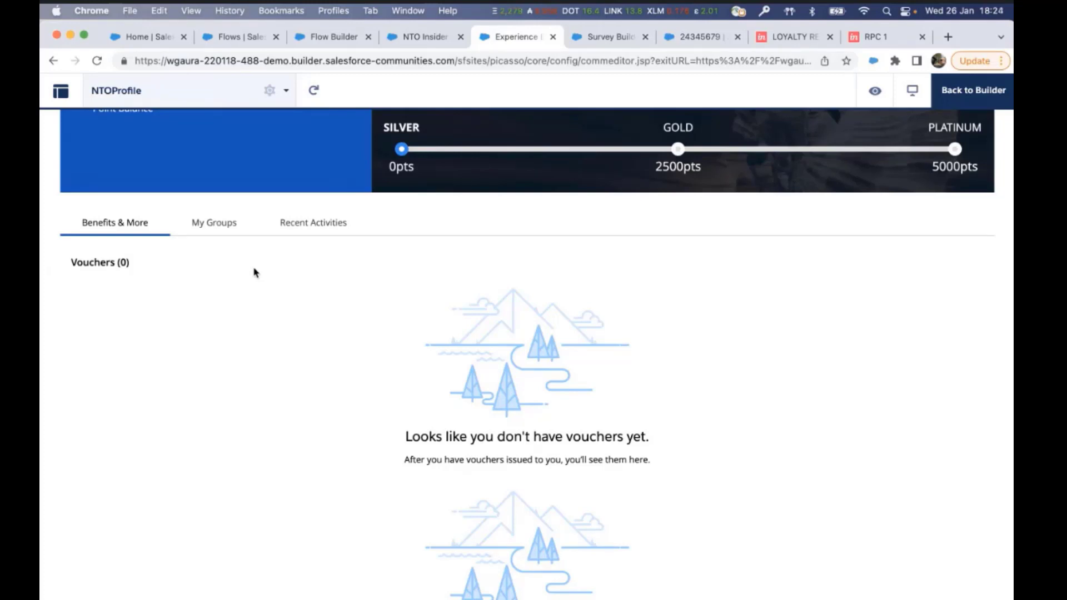
{"action": "scroll", "coordinate": [254, 272], "scroll_direction": "up", "scroll_amount": 10}
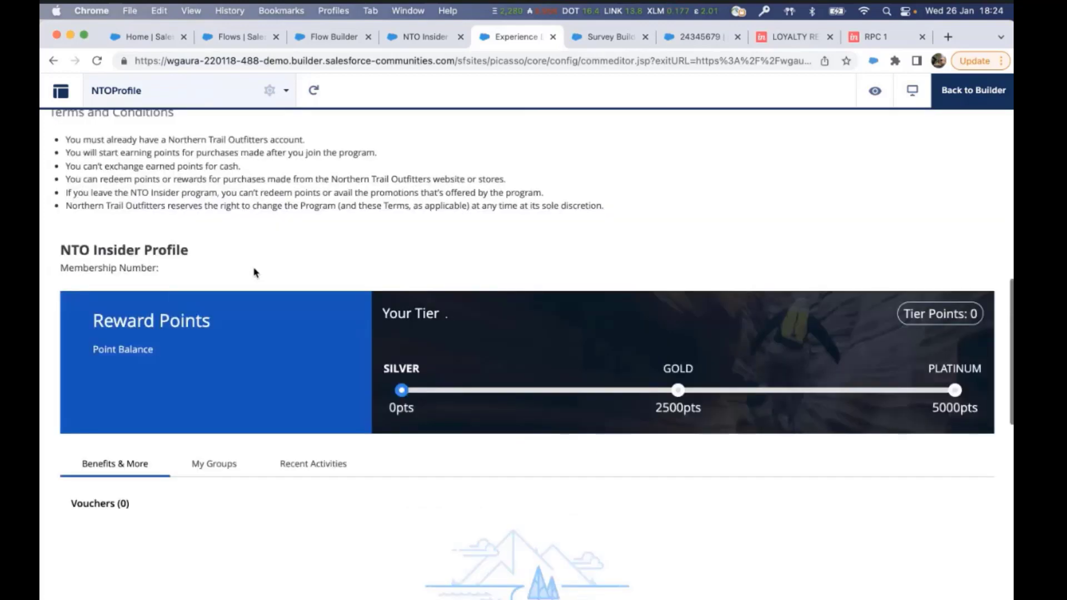
Step: Switch to the B2C Retail Loyalty Redemption survey, highlight the loyalty program name merge field on its Welcome Page, and preview the survey
{"action": "left_click", "coordinate": [608, 40]}
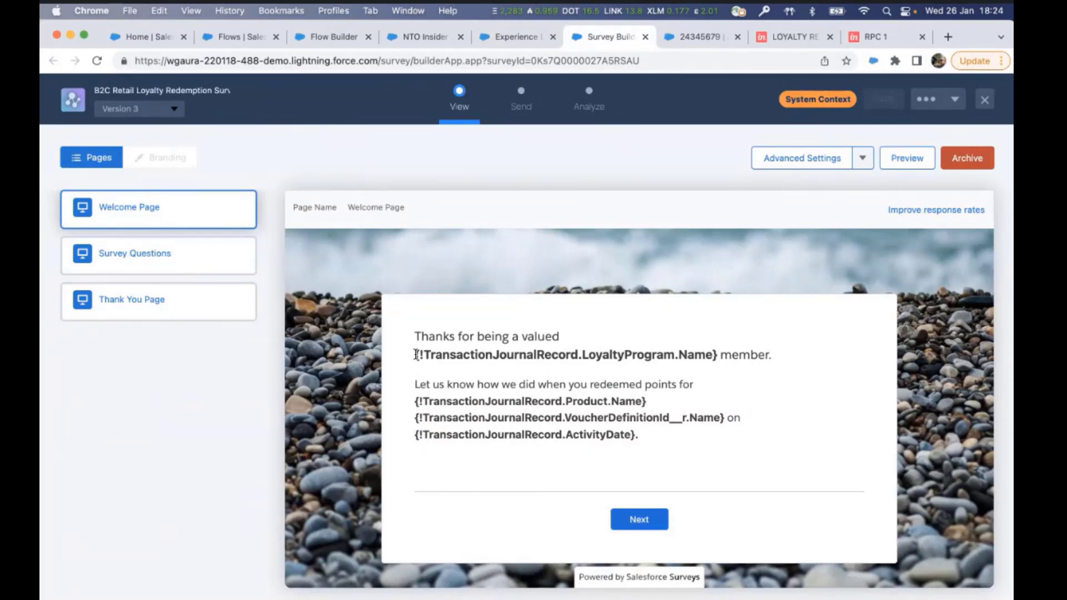
{"action": "left_click_drag", "start_coordinate": [414, 356], "coordinate": [714, 354]}
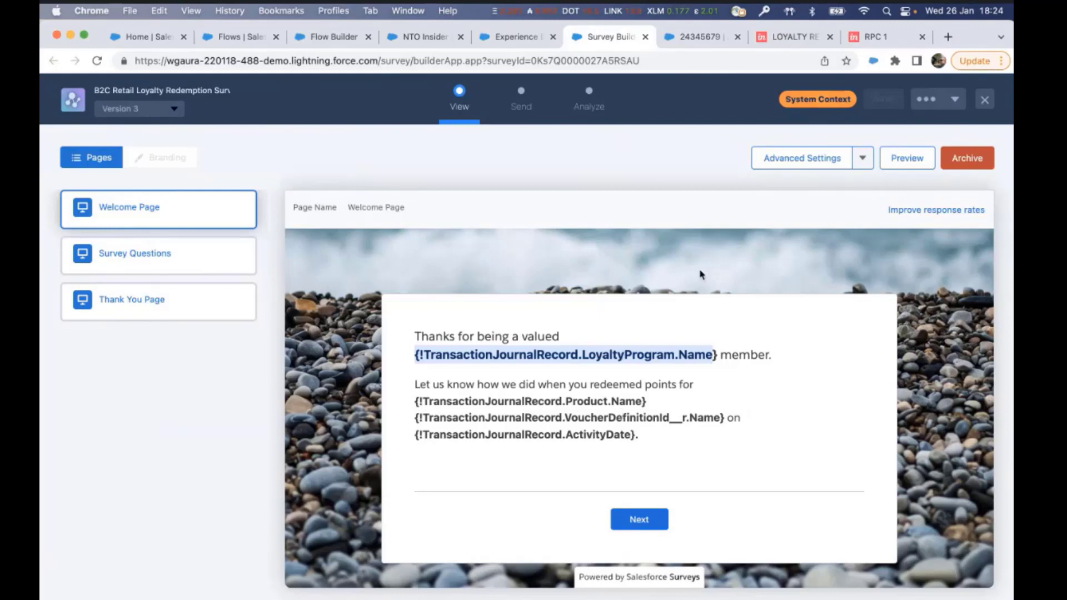
{"action": "left_click", "coordinate": [908, 159]}
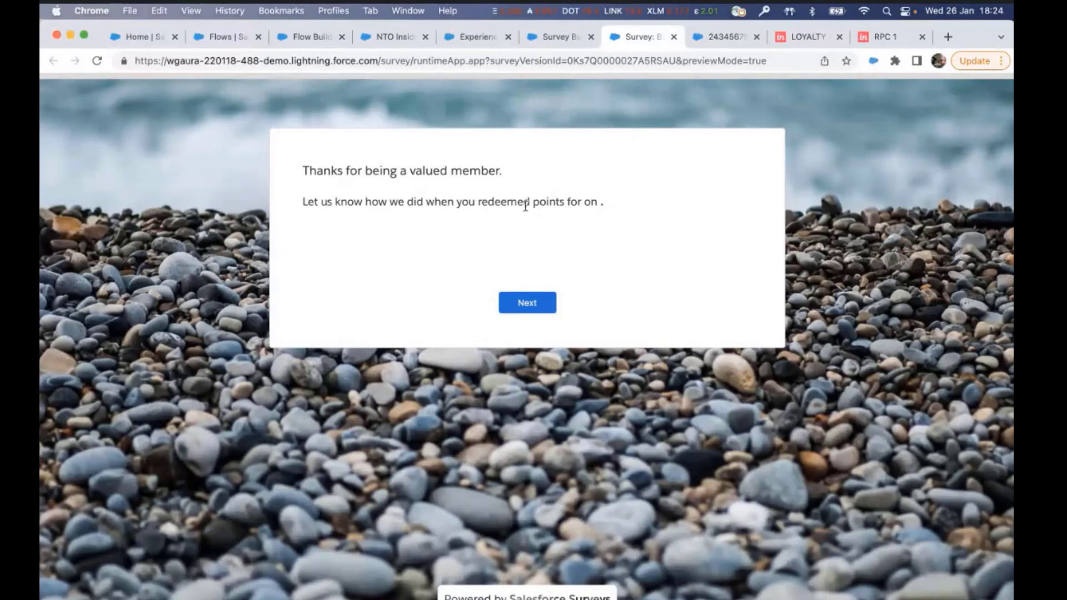
Step: Start the previewed survey, rate the points redemption experience "5. Excellent", and give the variety of NTO products five stars
{"action": "left_click", "coordinate": [526, 301]}
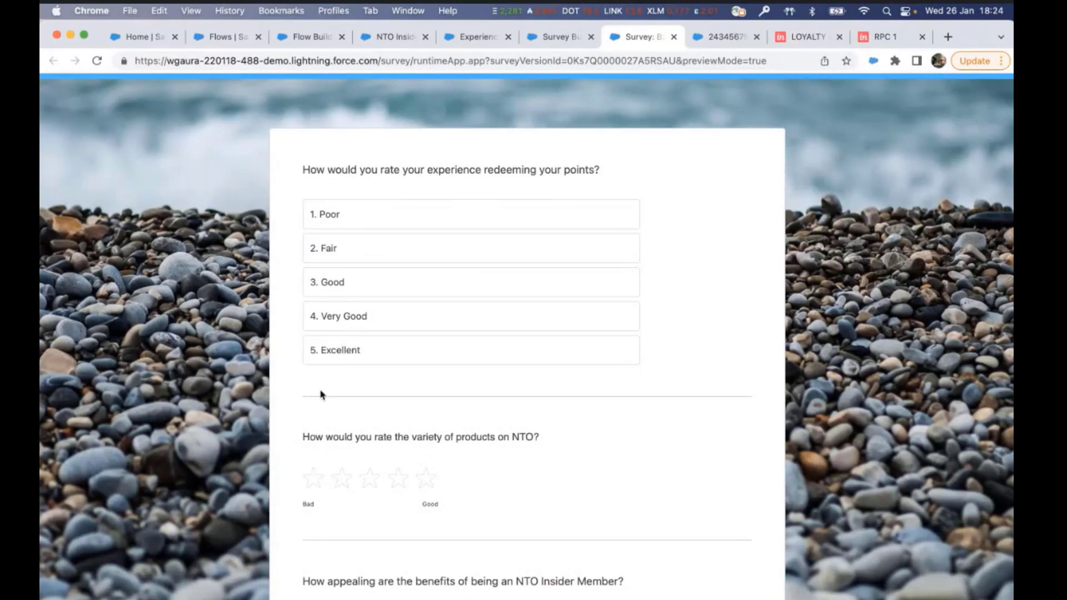
{"action": "left_click", "coordinate": [405, 355]}
{"action": "scroll", "coordinate": [638, 325], "scroll_direction": "down", "scroll_amount": 2}
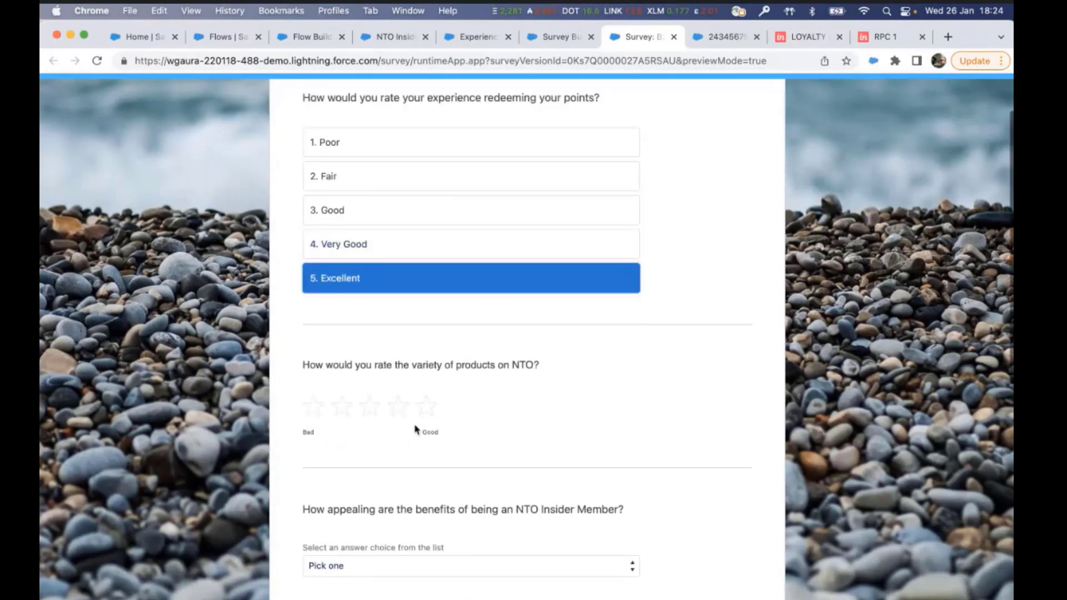
{"action": "left_click", "coordinate": [426, 410]}
{"action": "scroll", "coordinate": [625, 390], "scroll_direction": "down", "scroll_amount": 3}
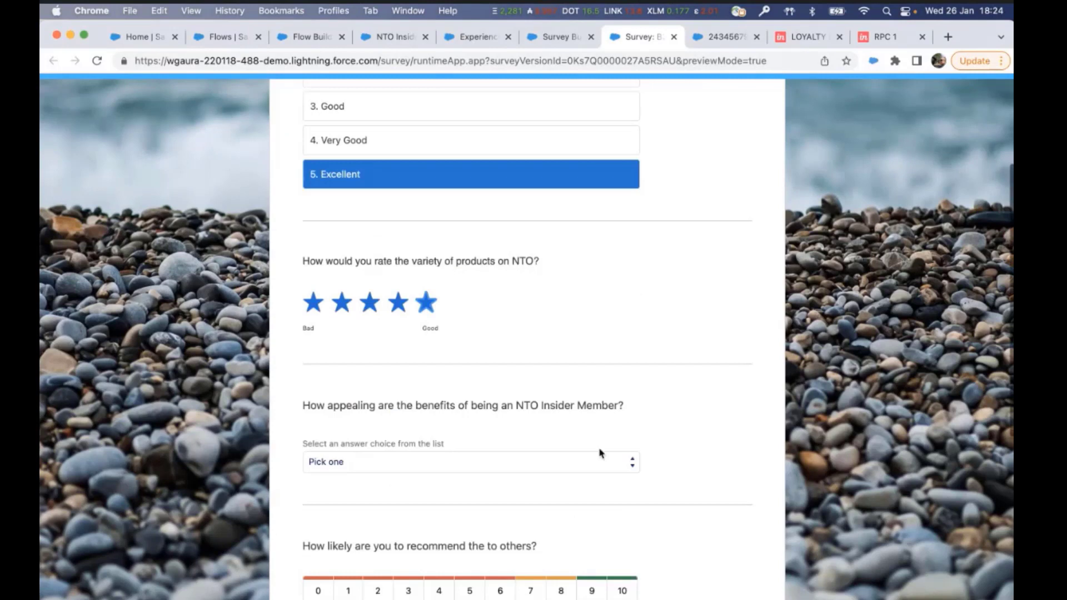
Step: Rate the NTO Insider benefits as "Extremely appealing", set the likelihood to recommend to 10, and finish the survey
{"action": "left_click", "coordinate": [589, 467]}
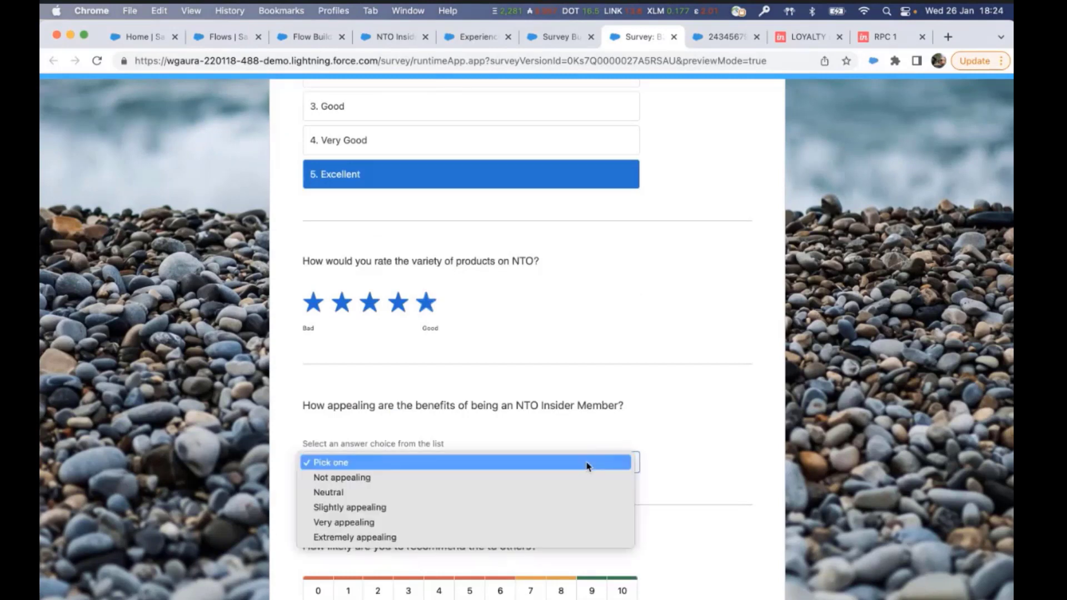
{"action": "left_click", "coordinate": [453, 538]}
{"action": "scroll", "coordinate": [687, 418], "scroll_direction": "down", "scroll_amount": 10}
{"action": "left_click", "coordinate": [623, 244]}
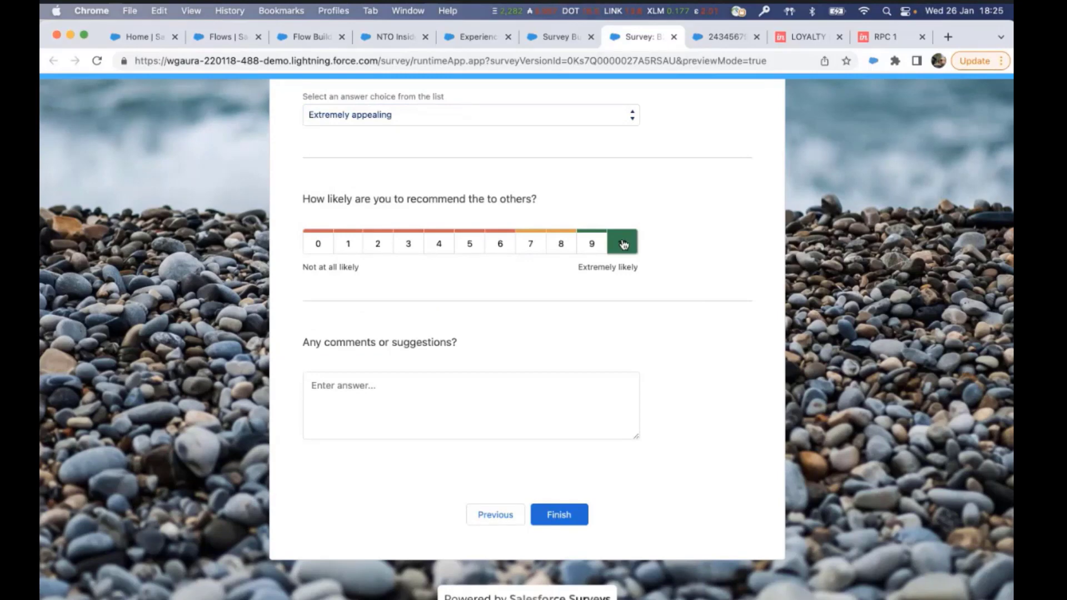
{"action": "left_click", "coordinate": [558, 520]}
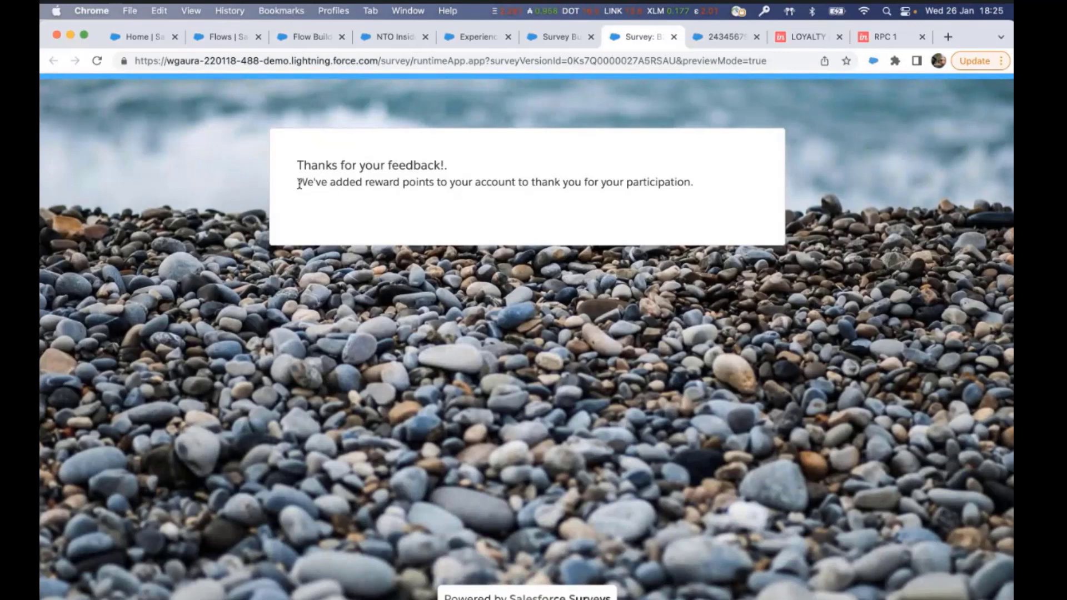
Step: Leave the Apply Promotion flow for the Flows list, browse the loyalty flows, and open the Credit Points for Birthday flow
{"action": "left_click", "coordinate": [310, 38]}
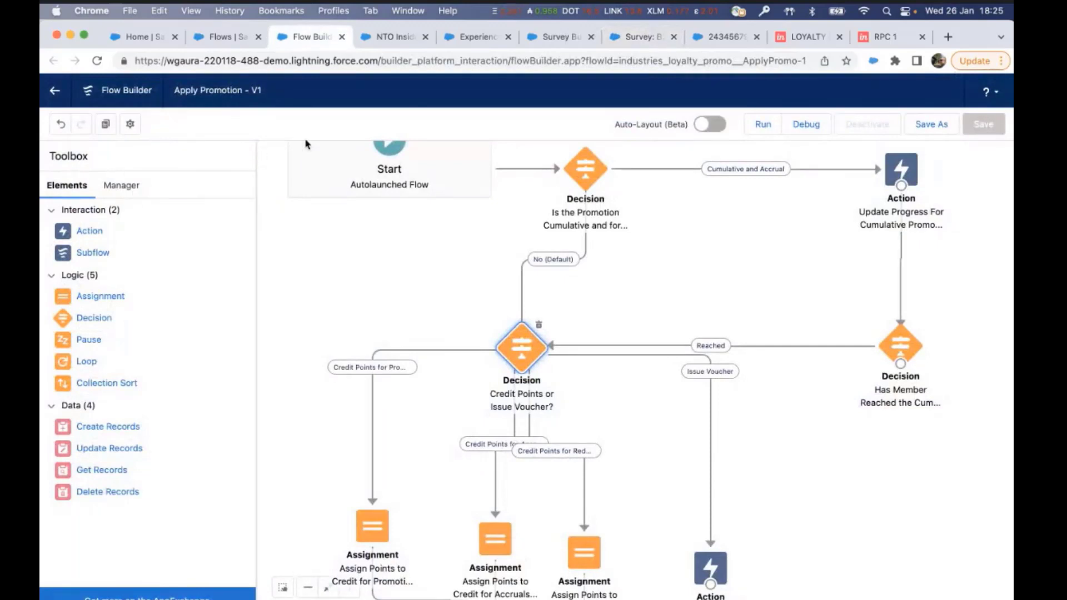
{"action": "left_click", "coordinate": [54, 93]}
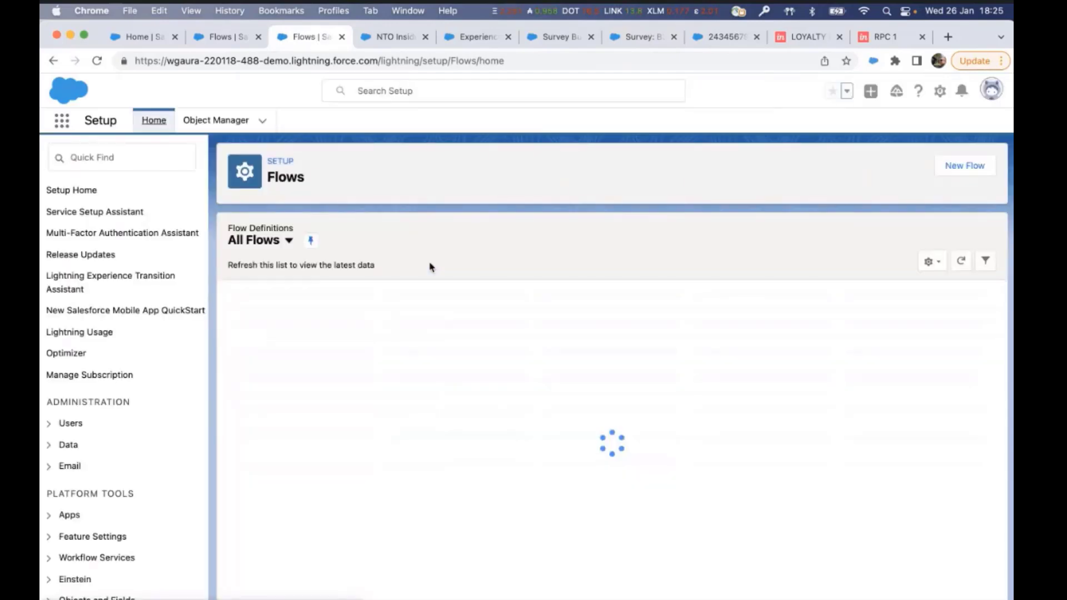
{"action": "scroll", "coordinate": [392, 428], "scroll_direction": "down", "scroll_amount": 5}
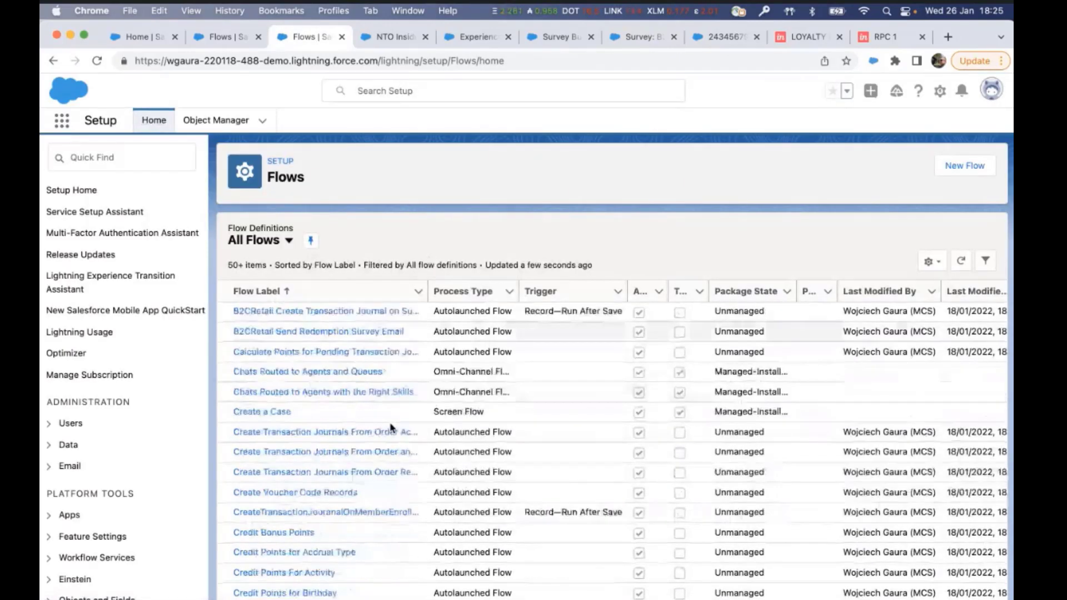
{"action": "scroll", "coordinate": [392, 428], "scroll_direction": "down", "scroll_amount": 5}
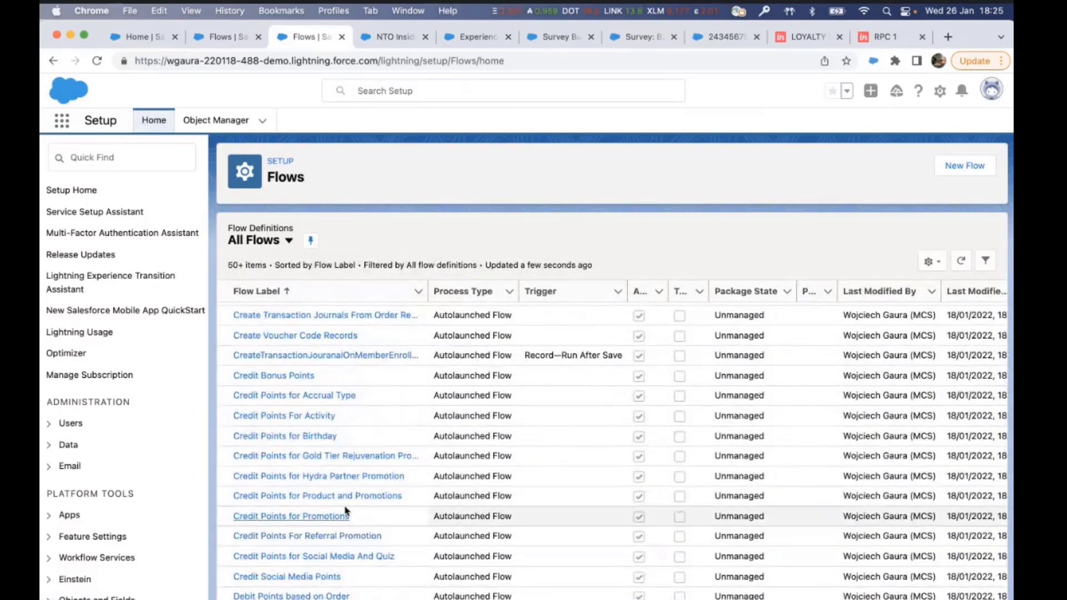
{"action": "scroll", "coordinate": [370, 459], "scroll_direction": "down", "scroll_amount": 2}
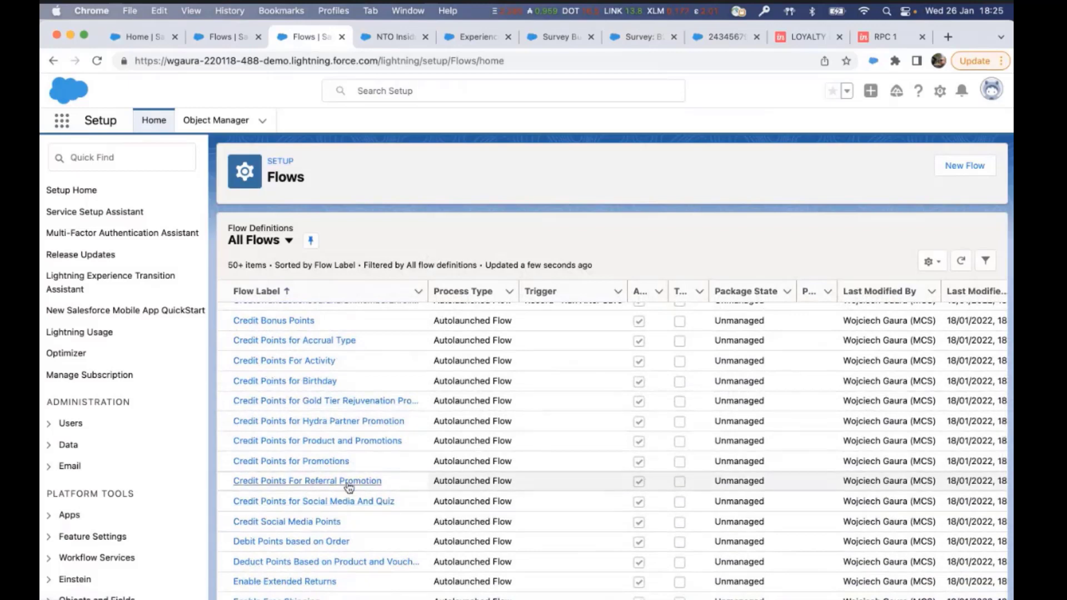
{"action": "scroll", "coordinate": [348, 487], "scroll_direction": "down", "scroll_amount": 12}
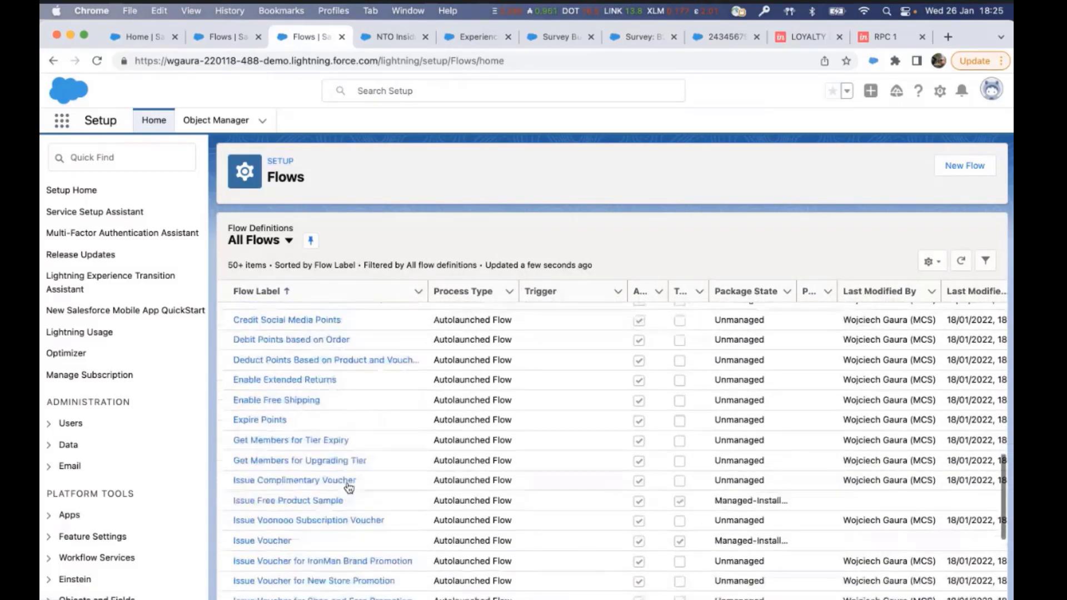
{"action": "scroll", "coordinate": [348, 488], "scroll_direction": "up", "scroll_amount": 15}
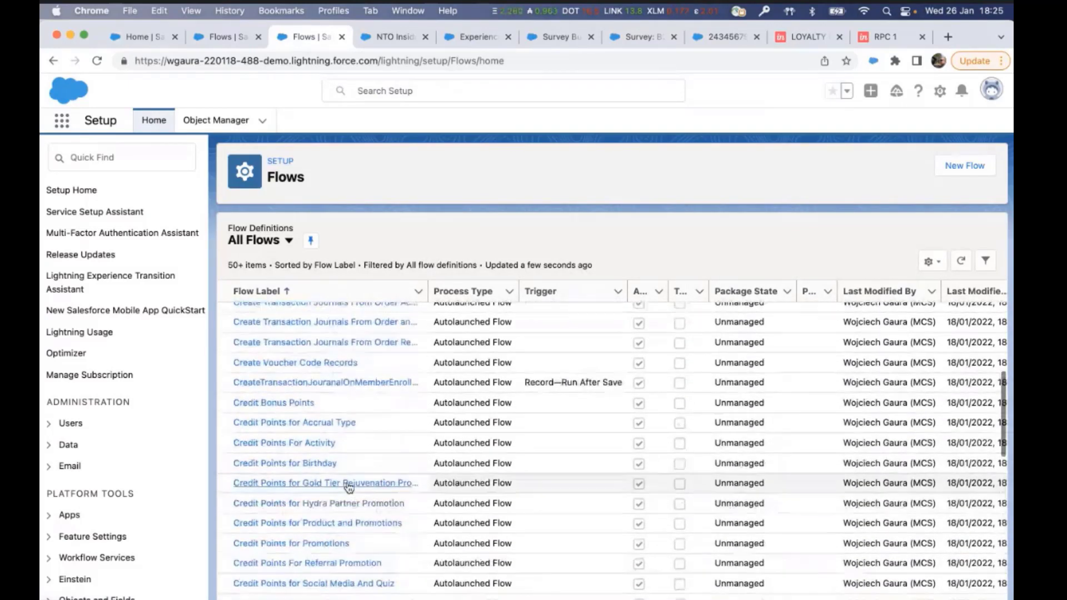
{"action": "left_click", "coordinate": [280, 469]}
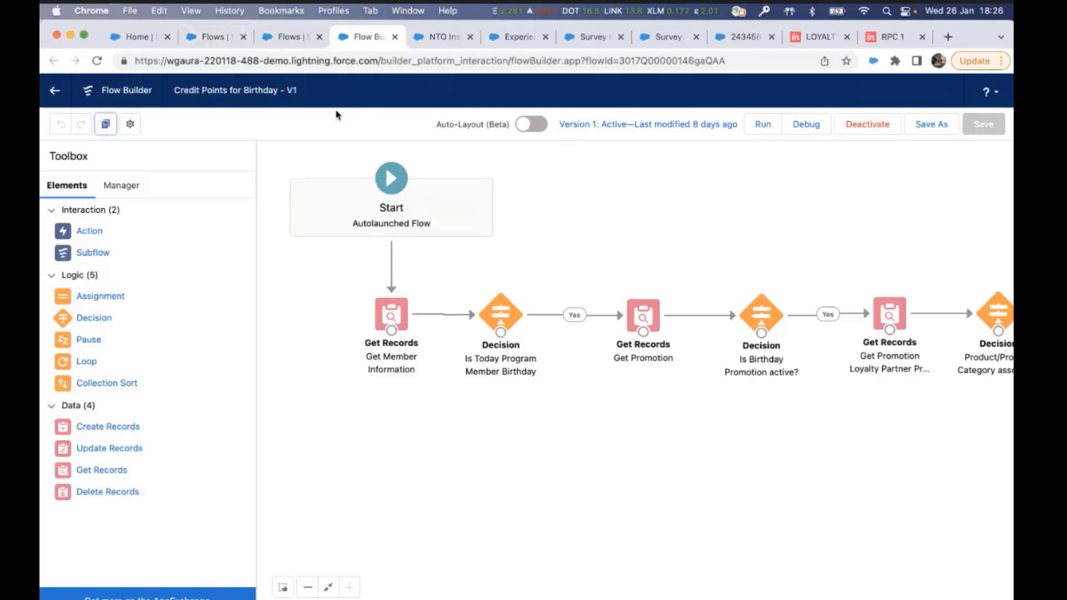
Step: Switch to the Google Meet call and stop presenting the screen
{"action": "key", "text": "ctrl+Left"}
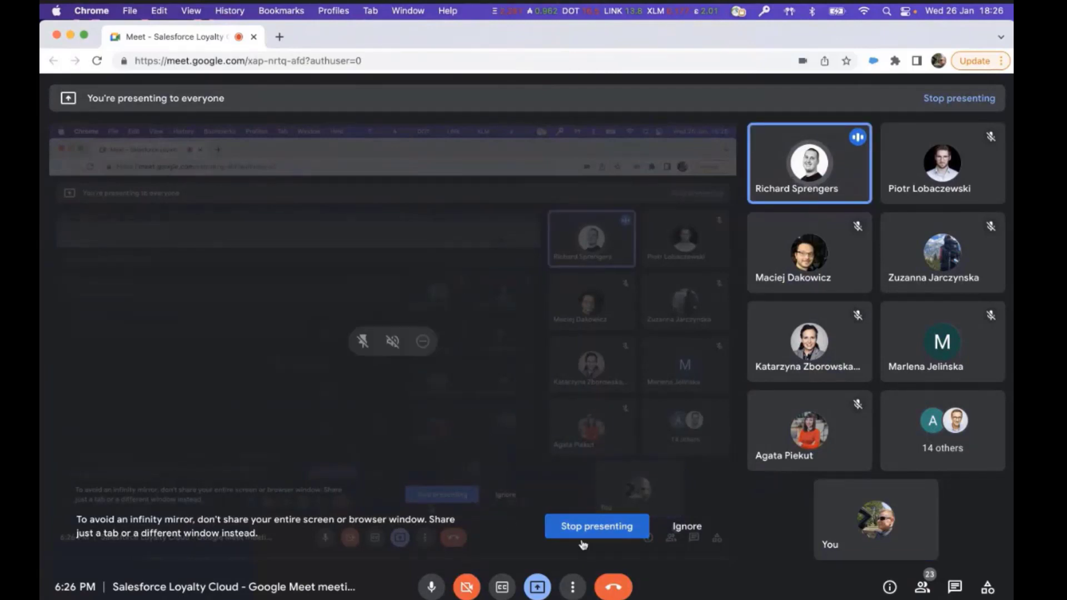
{"action": "left_click", "coordinate": [610, 530]}
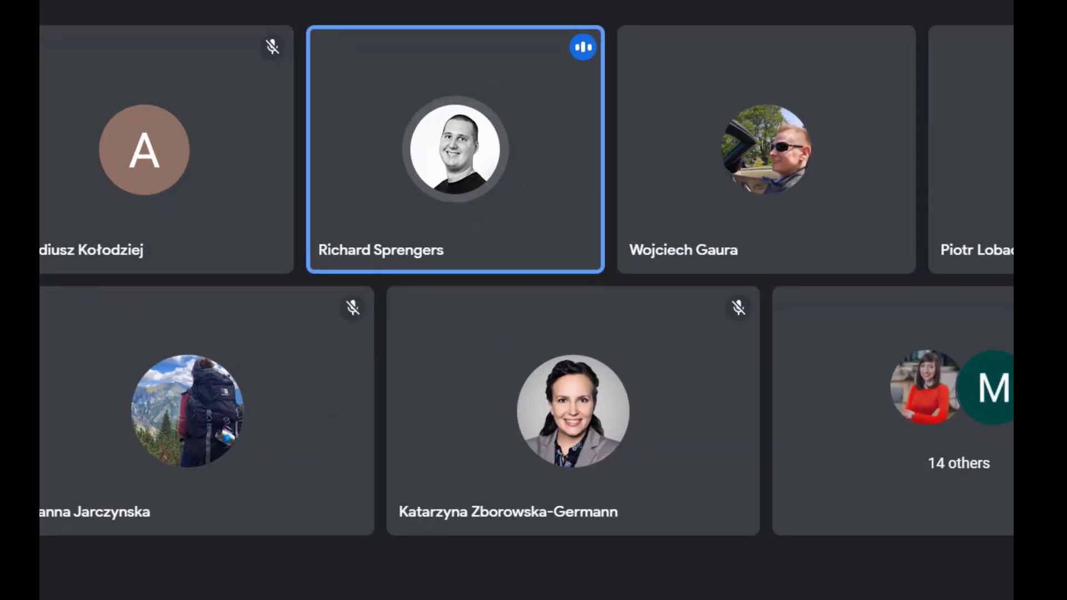